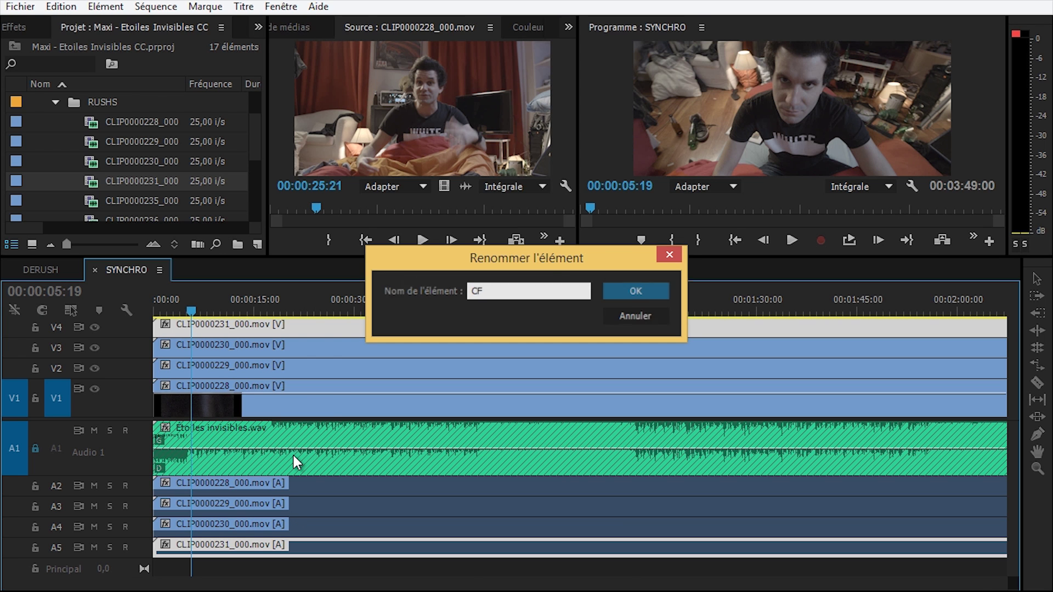
- Rename the V4 clip CF and the V3 clip PL slider av, hiding each track's video output
key(Return)
right_click(232, 353)
click(311, 510)
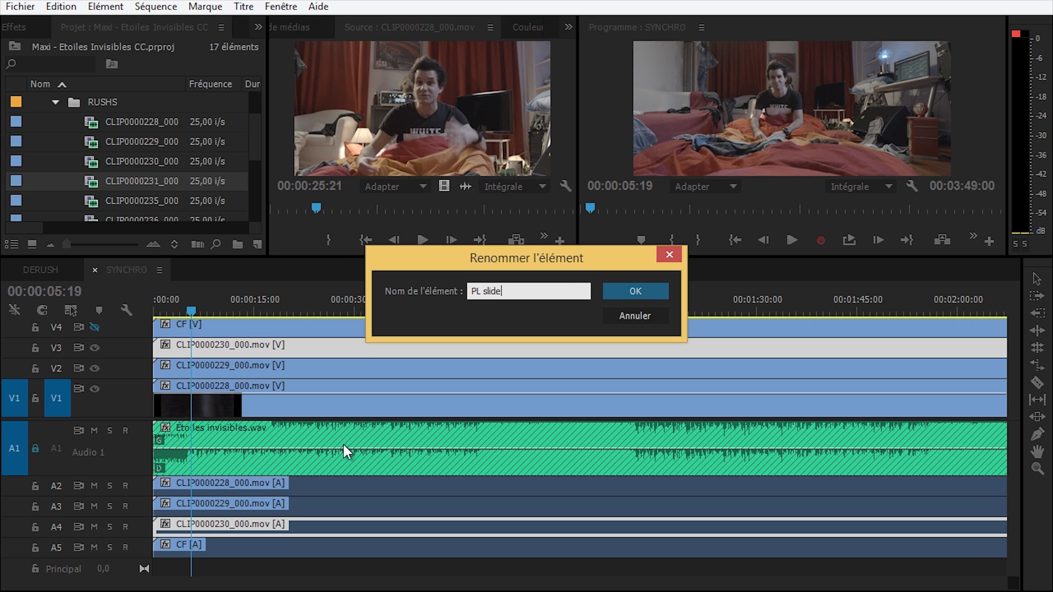
text(PL slider av)
key(Return)
click(95, 348)
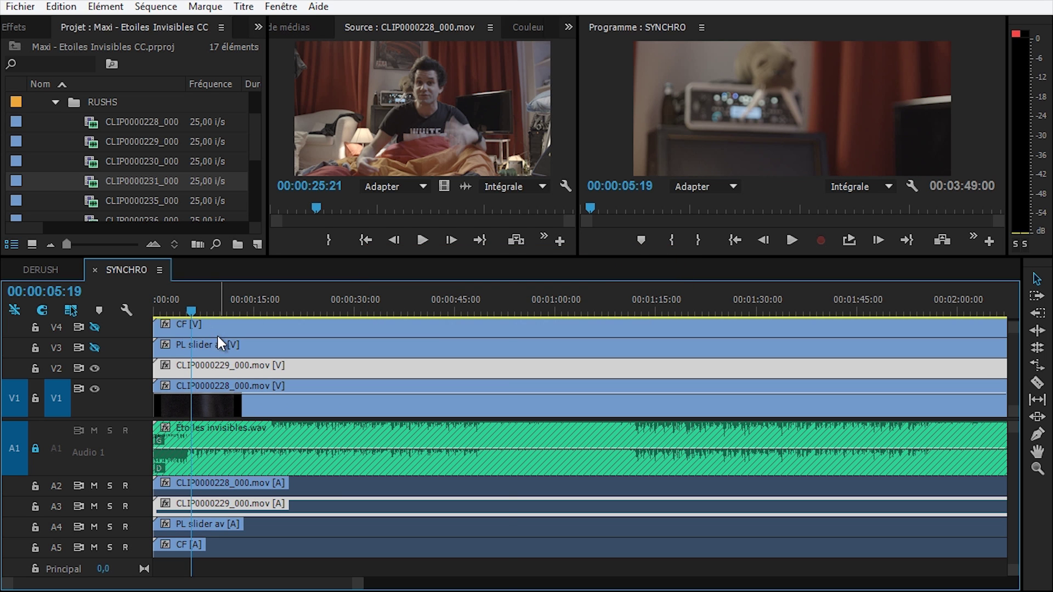
- Rename the clip on video track V2 as GP slider
right_click(238, 370)
click(327, 511)
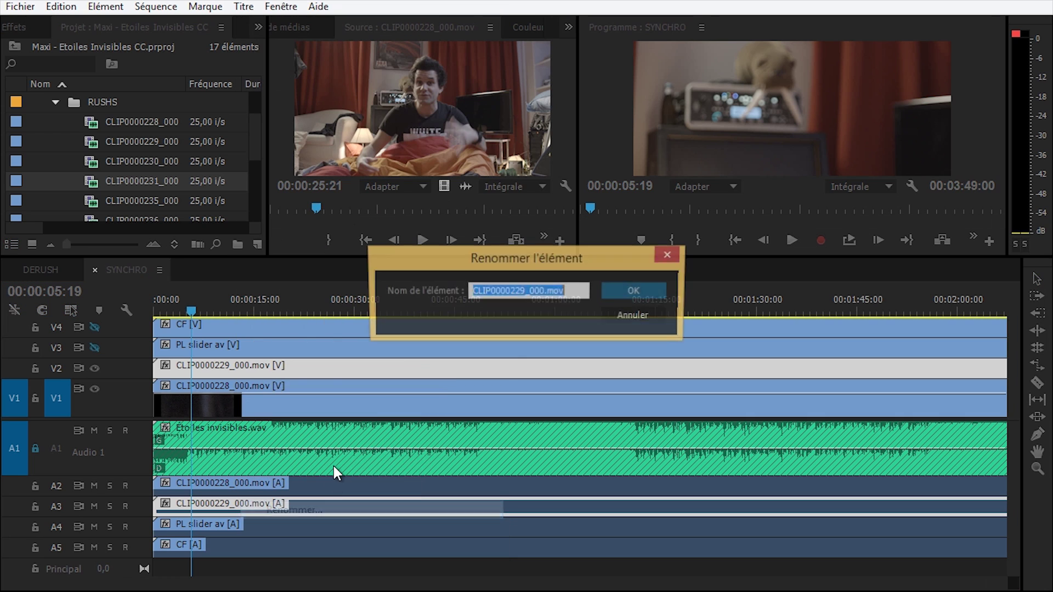
text(GP slider)
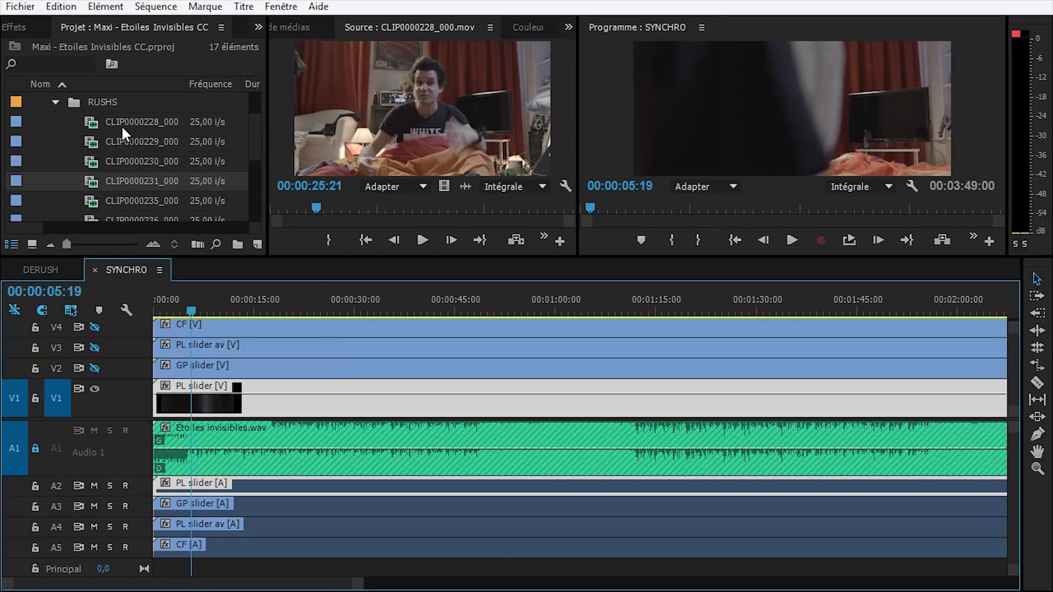
- Rename the RUSHS clips CLIP0000228_000 and CLIP0000229_000 as Slider and Prout
click(122, 125)
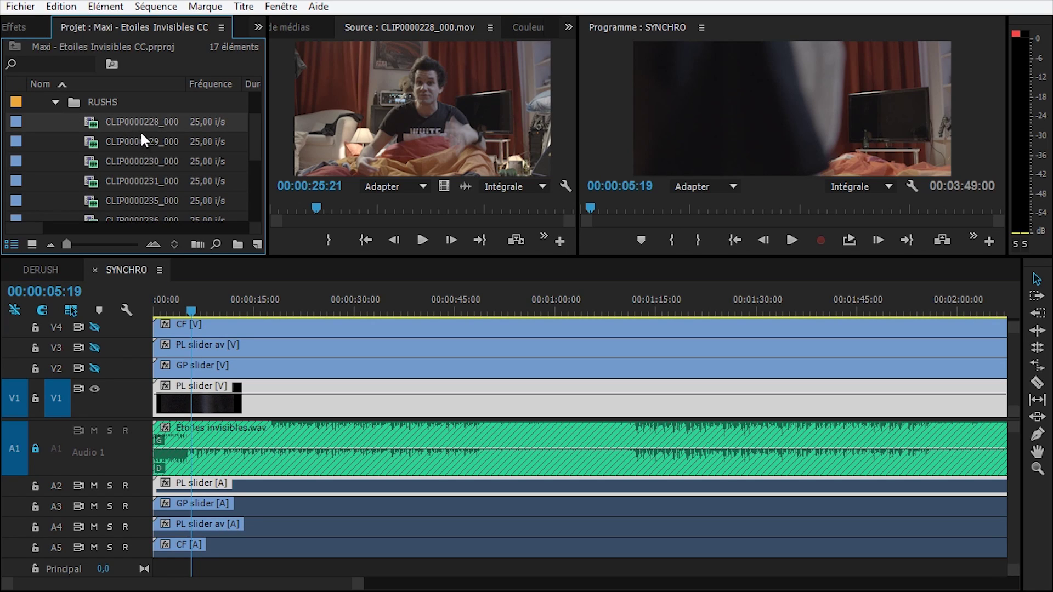
click(125, 121)
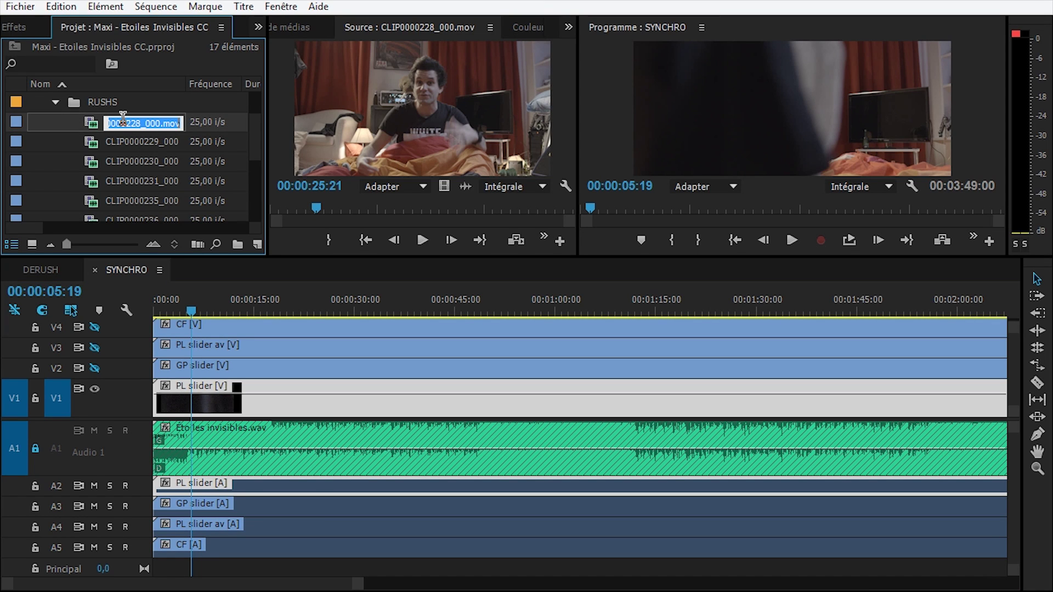
click(92, 139)
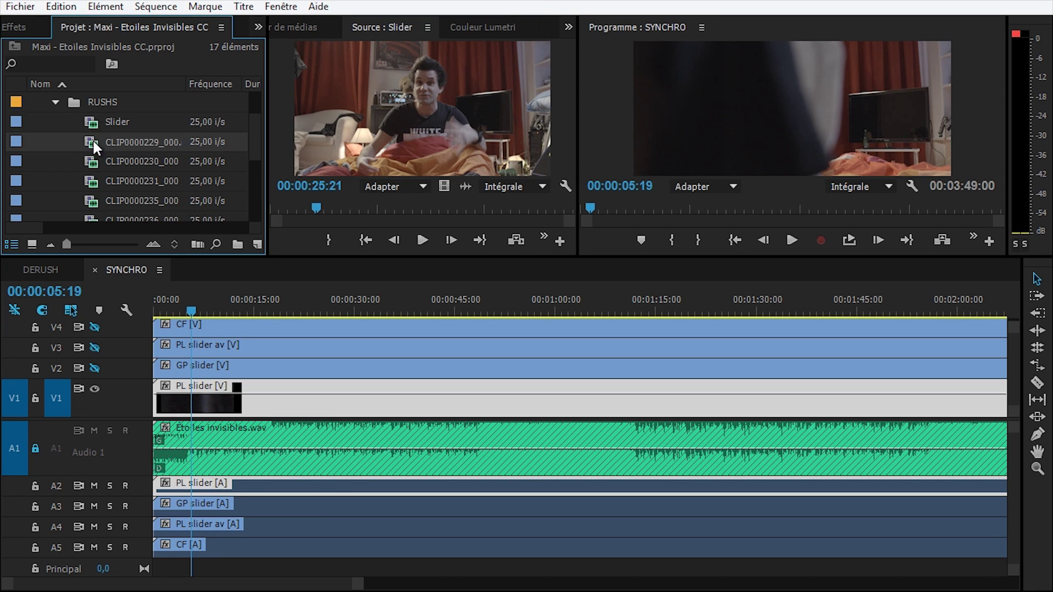
right_click(94, 138)
click(139, 173)
text(Pivot)
key(Tab)
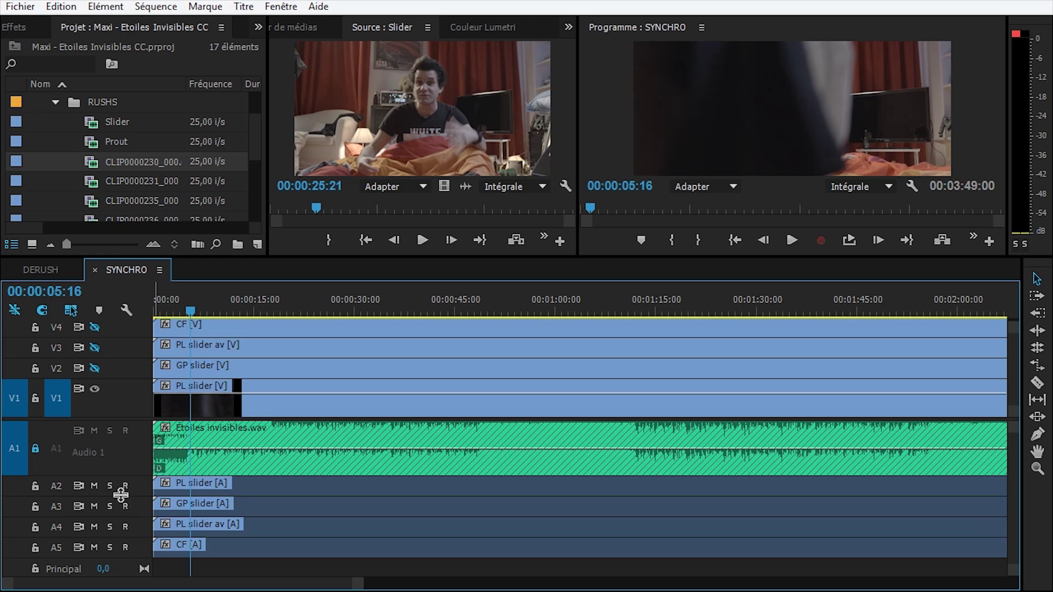
- Enlarge audio track A2 to show the PL slider waveform in detail
drag(121, 497, 121, 538)
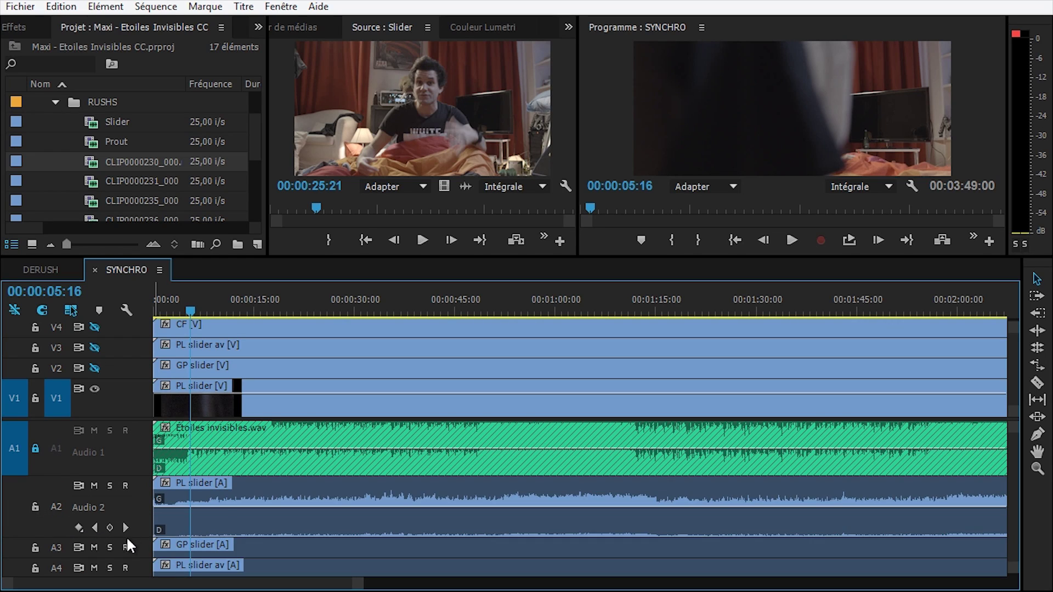
key(equal)
key(equal)
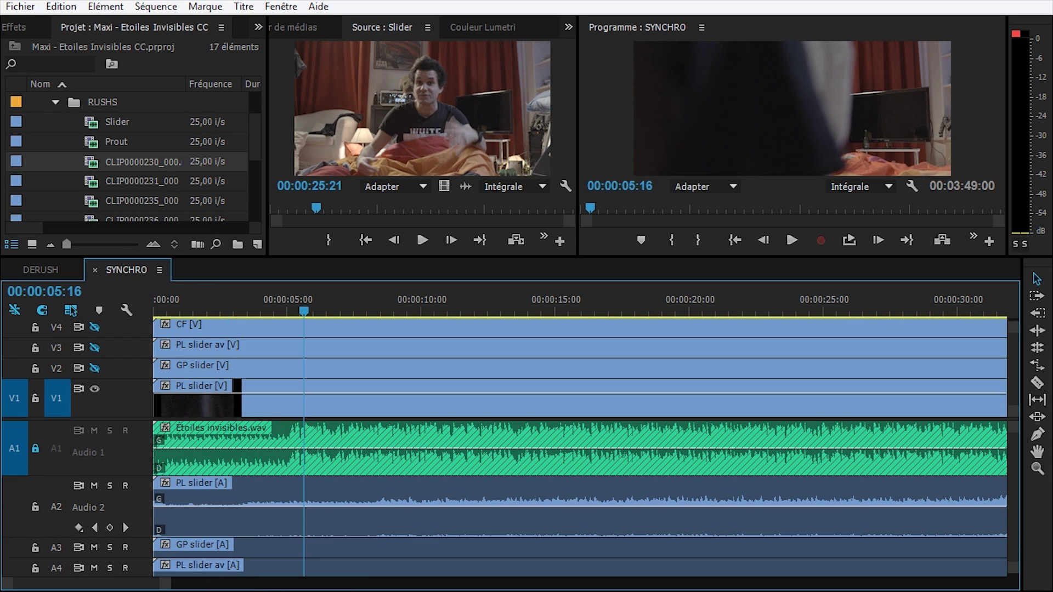
drag(121, 538, 121, 591)
- Shift the PL slider clip to start at about 00:00:01:01, roughly aligning its waveform with Étoiles invisibles.wav
drag(174, 511, 239, 509)
click(374, 507)
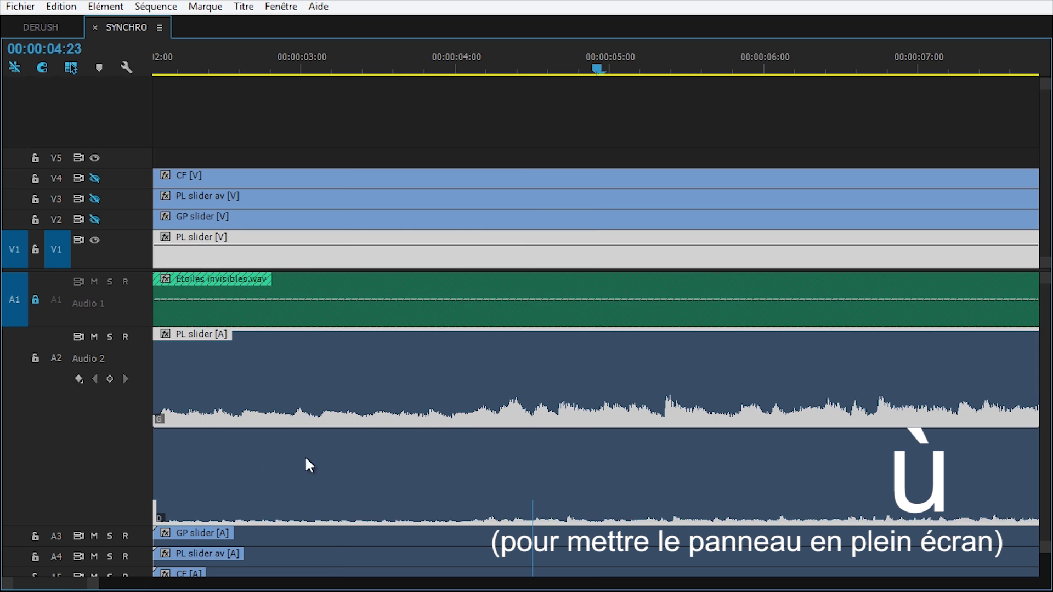
key(equal)
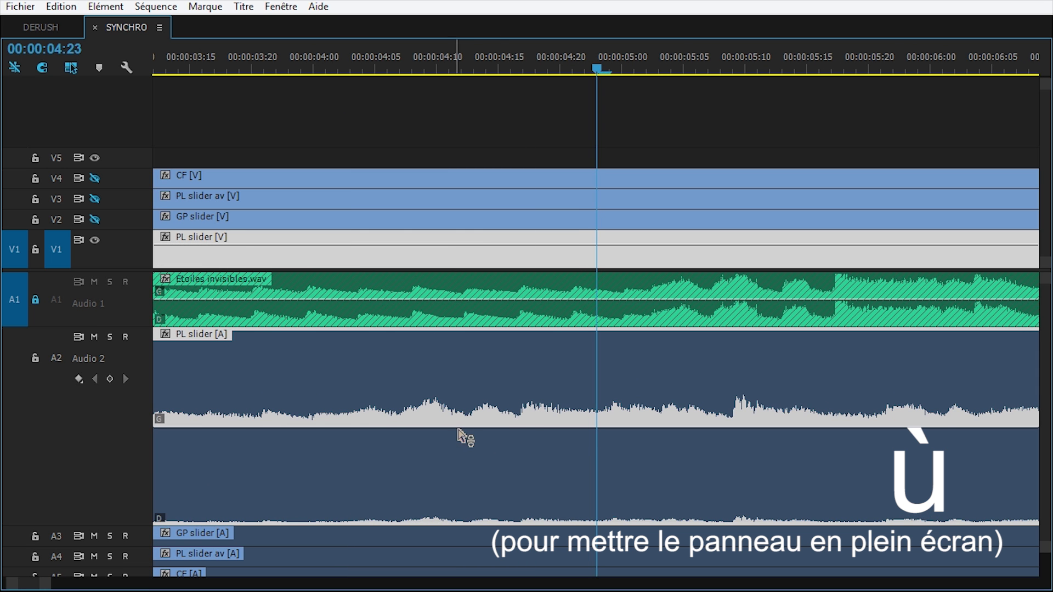
drag(521, 407, 717, 417)
click(837, 64)
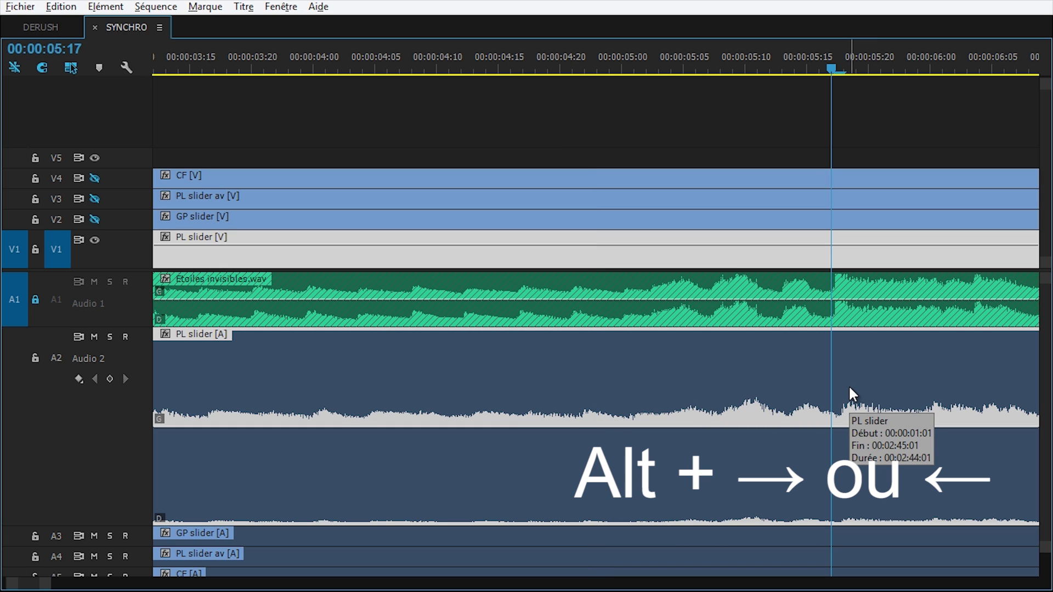
- Nudge the PL slider clip frame by frame to fine-tune its alignment with the music
key(alt+Left)
key(alt+Right)
key(alt+Left)
key(alt+Right)
key(alt+Left)
- Collapse audio track A2 and expand A3 to show the GP slider waveform
key(minus)
key(minus)
key(minus)
key(minus)
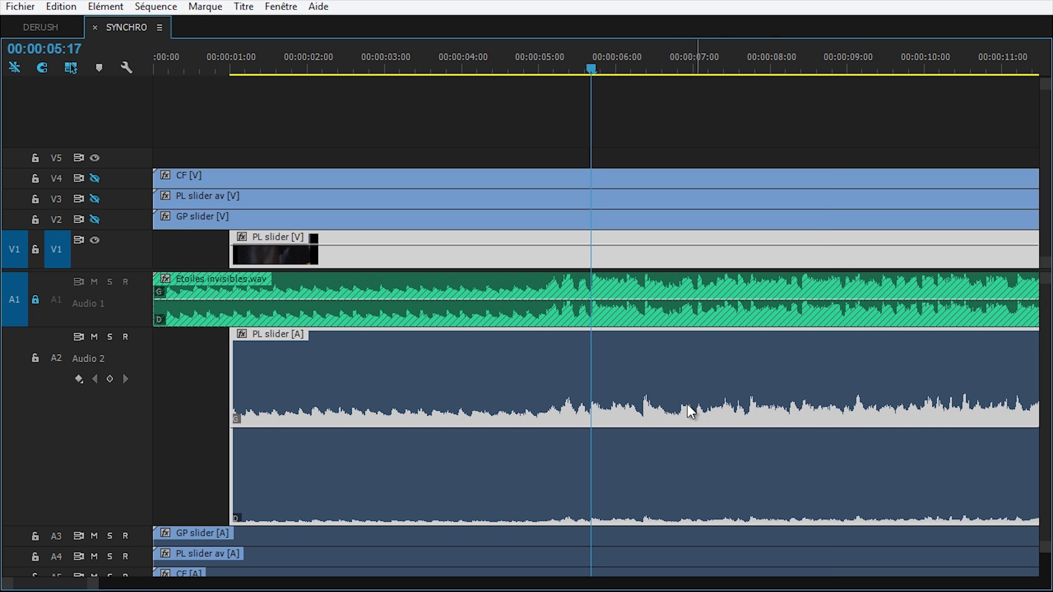
double_click(117, 370)
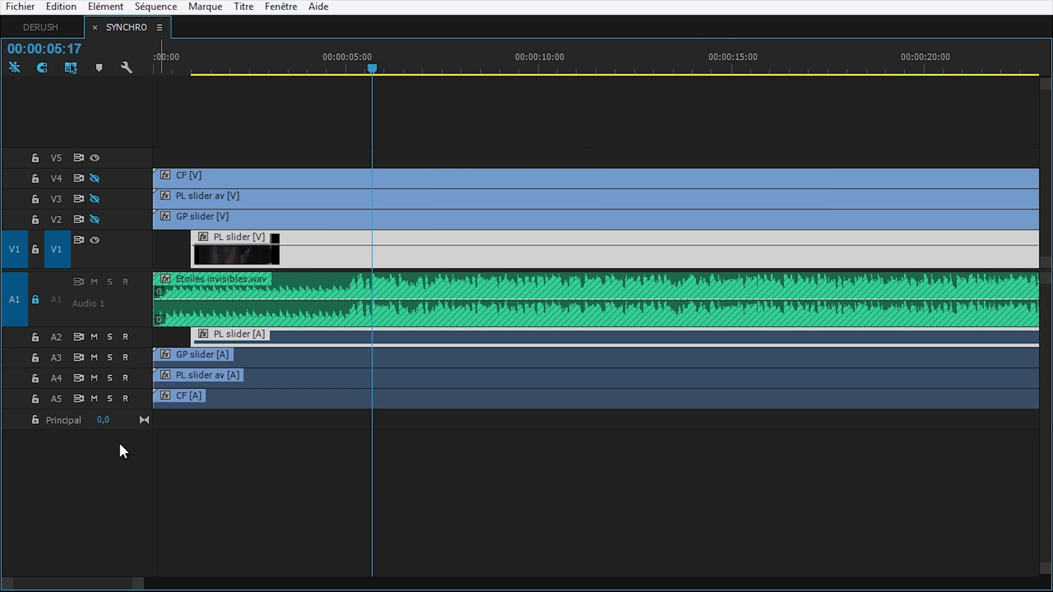
double_click(117, 365)
key(equal)
- Shift the GP slider clip along the timeline to align its waveform with Étoiles invisibles.wav
drag(160, 383, 320, 383)
drag(661, 390, 568, 388)
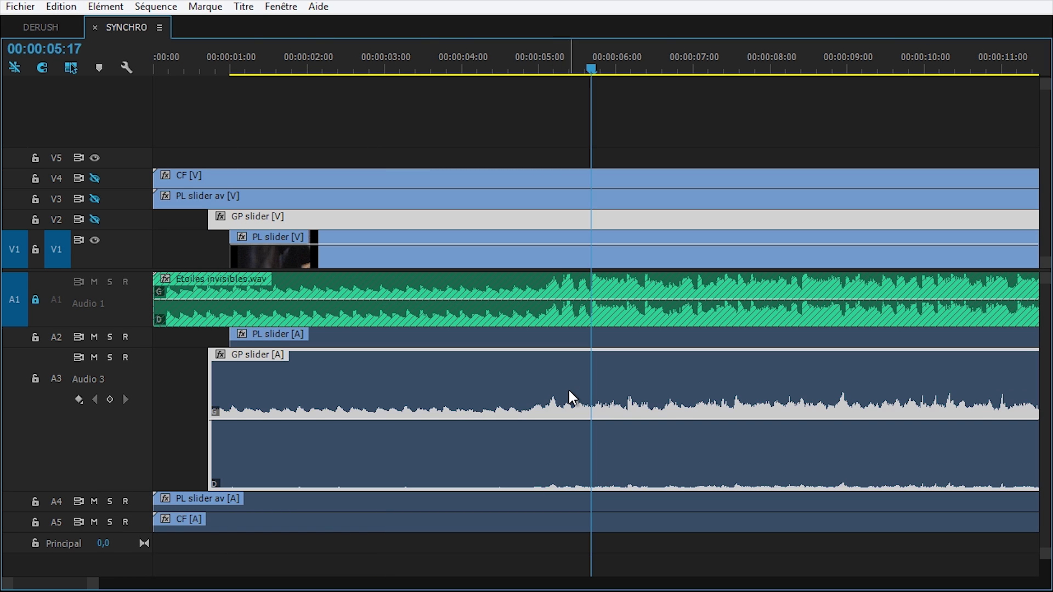
key(equal)
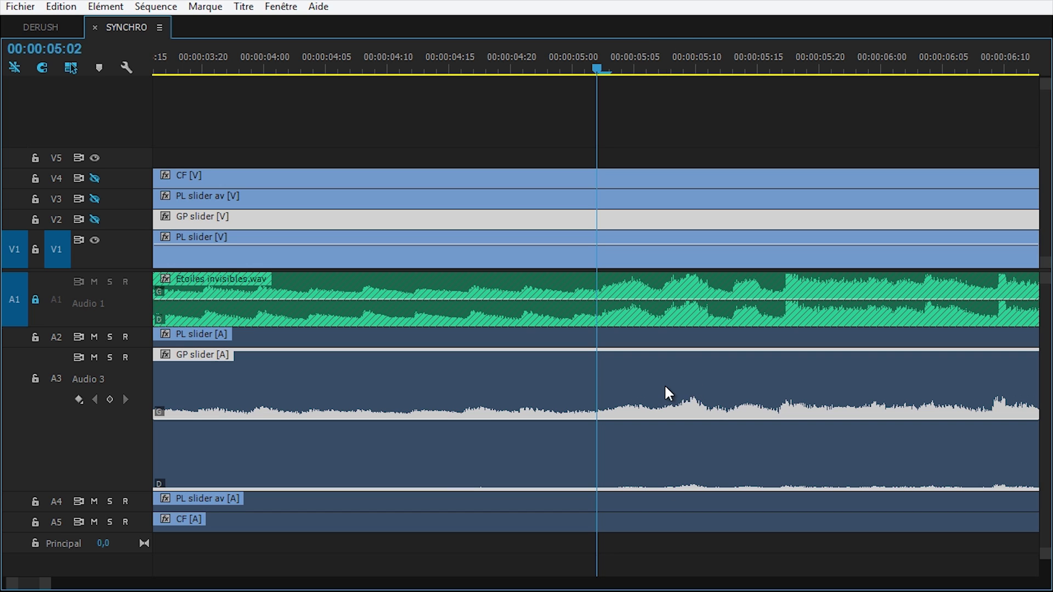
- Examine the alignment of the GP slider waveform with the music around 00:01:11
key(backslash)
click(505, 59)
key(equal)
key(equal)
key(equal)
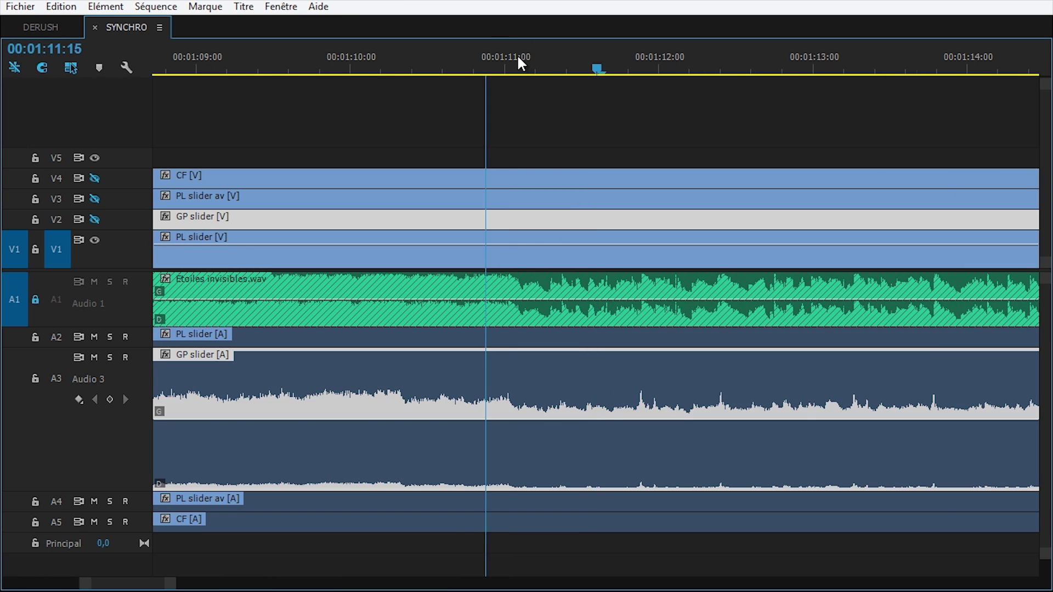
key(equal)
key(minus)
key(minus)
key(minus)
key(minus)
key(minus)
key(minus)
key(minus)
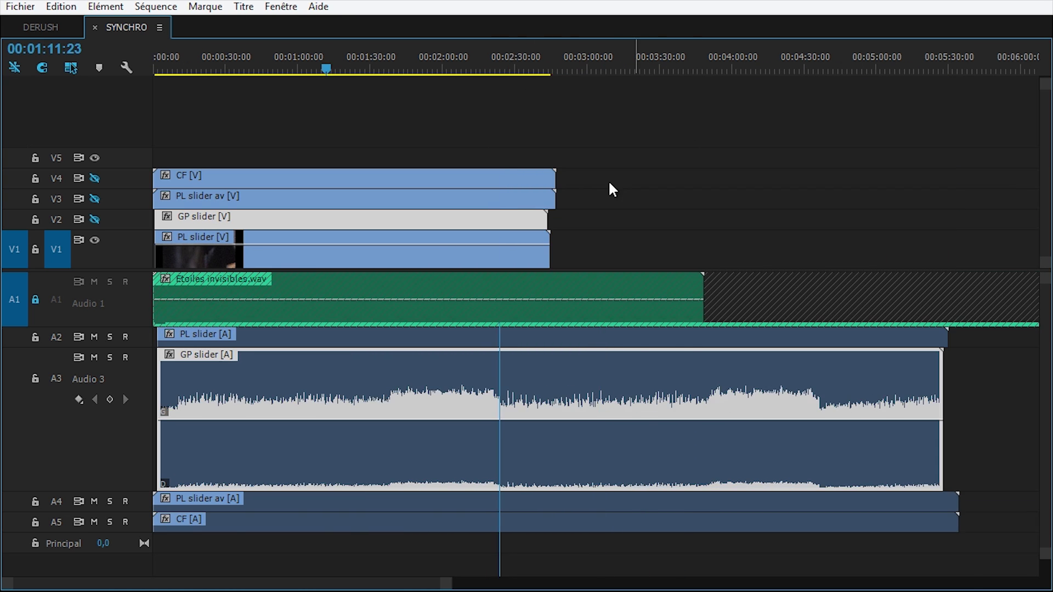
- Collapse audio track A3 and expand A4 to work on the PL slider av waveform
double_click(63, 484)
key(equal)
key(equal)
key(equal)
key(equal)
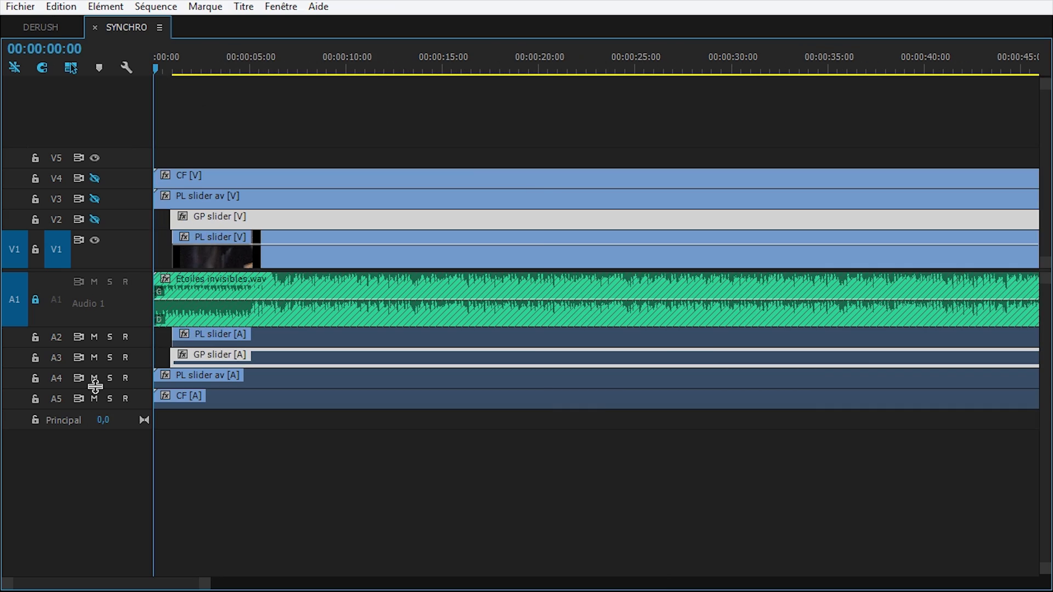
double_click(94, 384)
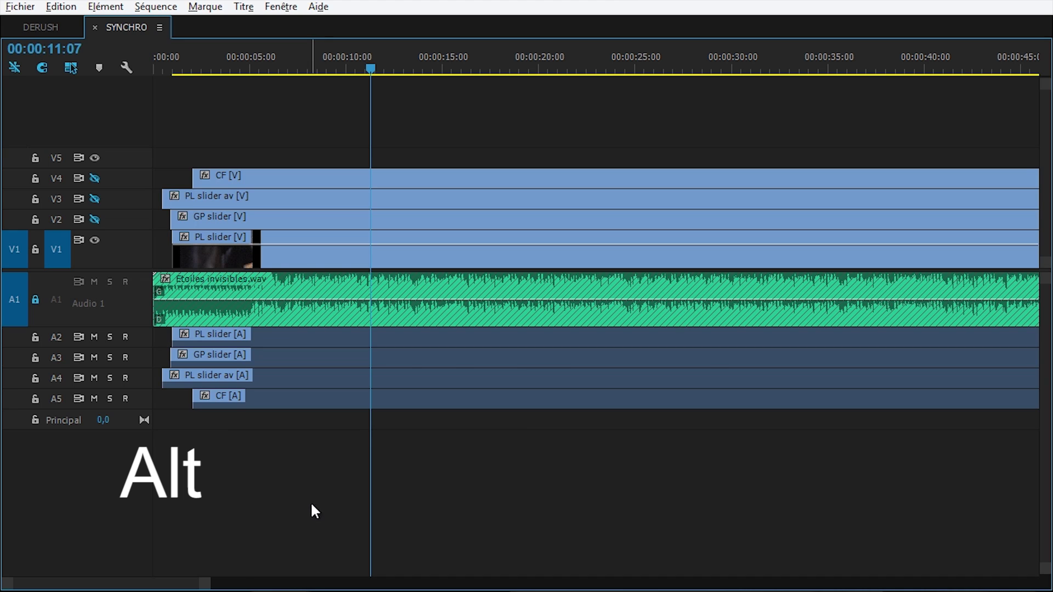
- Select only the audio parts of the four linked clips and delete them
drag(311, 506, 334, 331)
key(Delete)
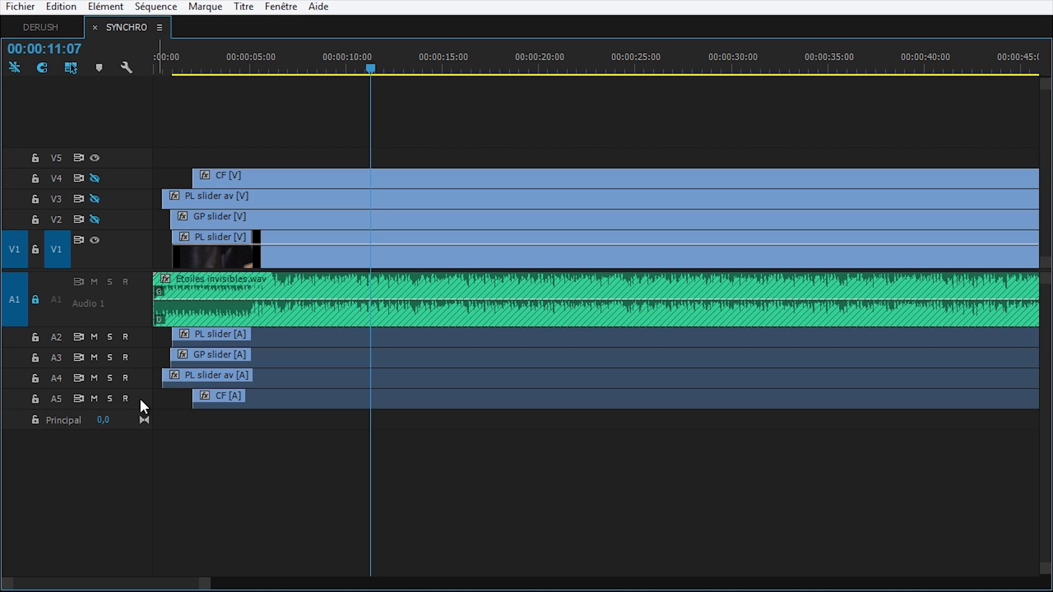
- Try deleting audio tracks A5 and A4, and undo both deletions
right_click(139, 397)
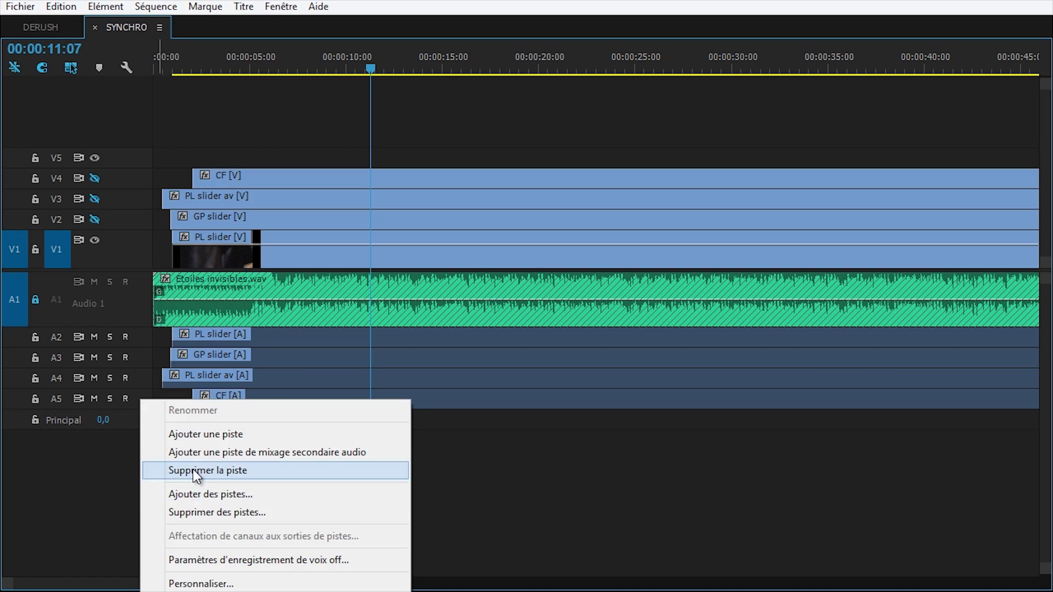
click(189, 470)
right_click(141, 378)
click(199, 449)
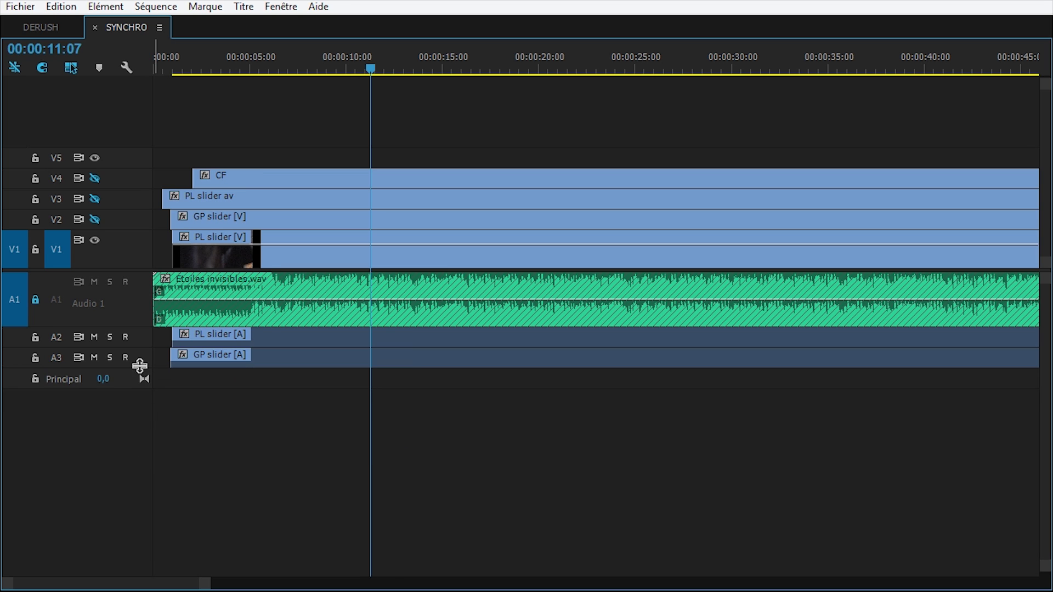
key(ctrl+z)
key(ctrl+z)
- Lock video tracks V1 to V4
click(35, 249)
click(35, 219)
click(36, 199)
click(36, 179)
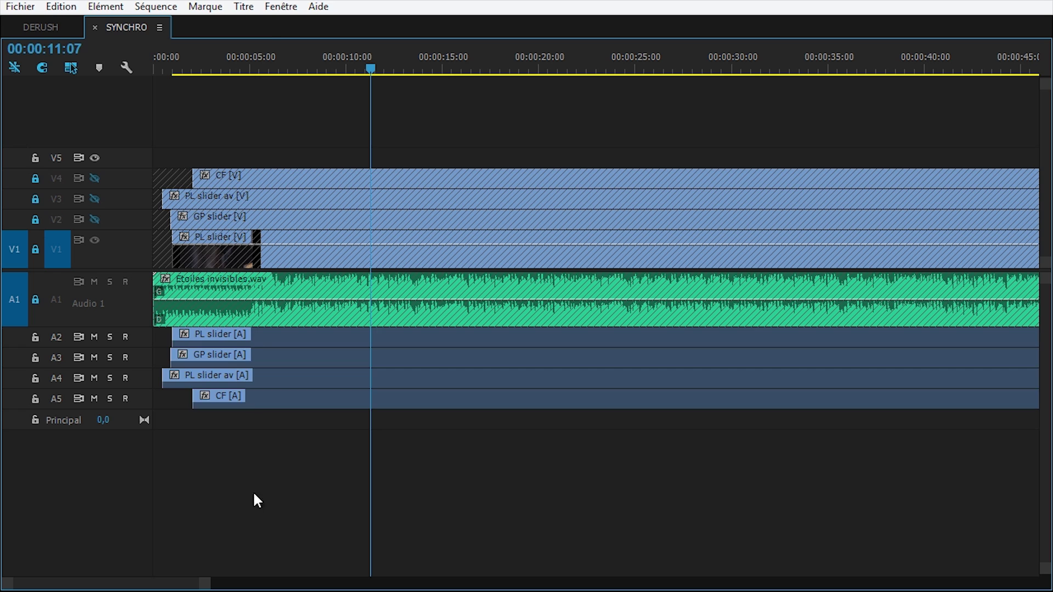
- Try deleting the audio on tracks A2 to A5, and undo the deletion and the latest track locks
drag(252, 491, 267, 318)
key(Delete)
key(ctrl+z)
key(ctrl+z)
key(ctrl+z)
key(ctrl+z)
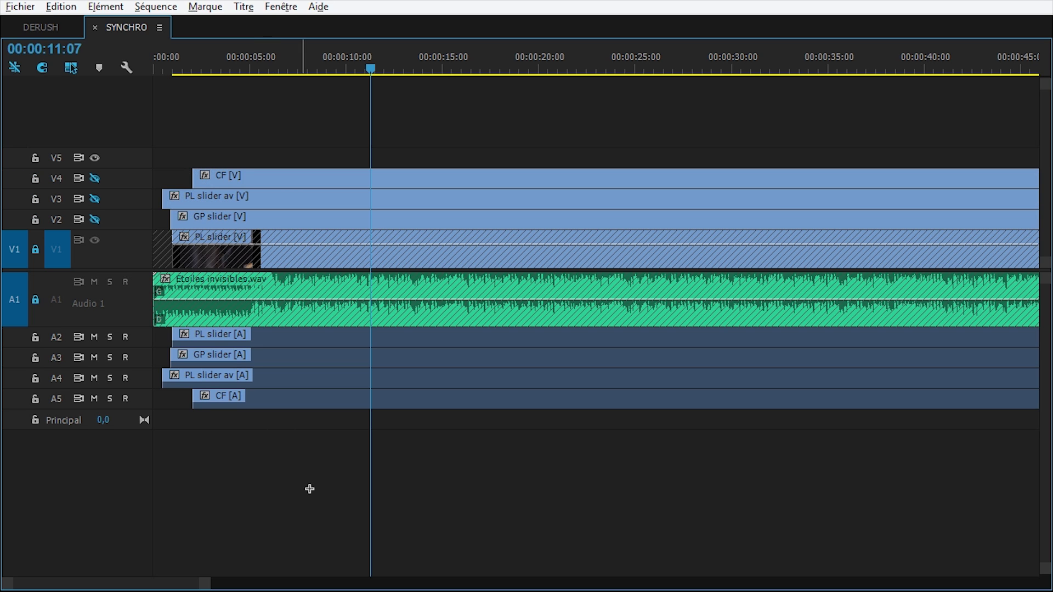
- Delete the clips' audio portions on tracks A2 to A5 while keeping their video
drag(300, 499, 370, 340)
key(Delete)
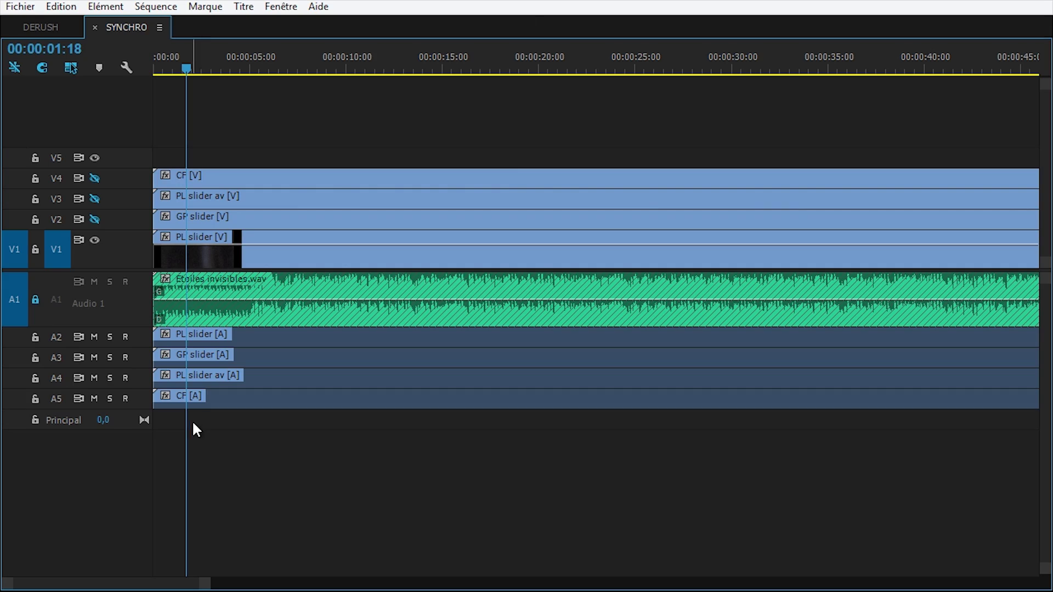
- Unlock audio track A1 and synchronize all the clips with the music by audio, using the Mixage final track channel
drag(237, 445, 244, 336)
click(286, 449)
click(35, 299)
drag(309, 492, 271, 339)
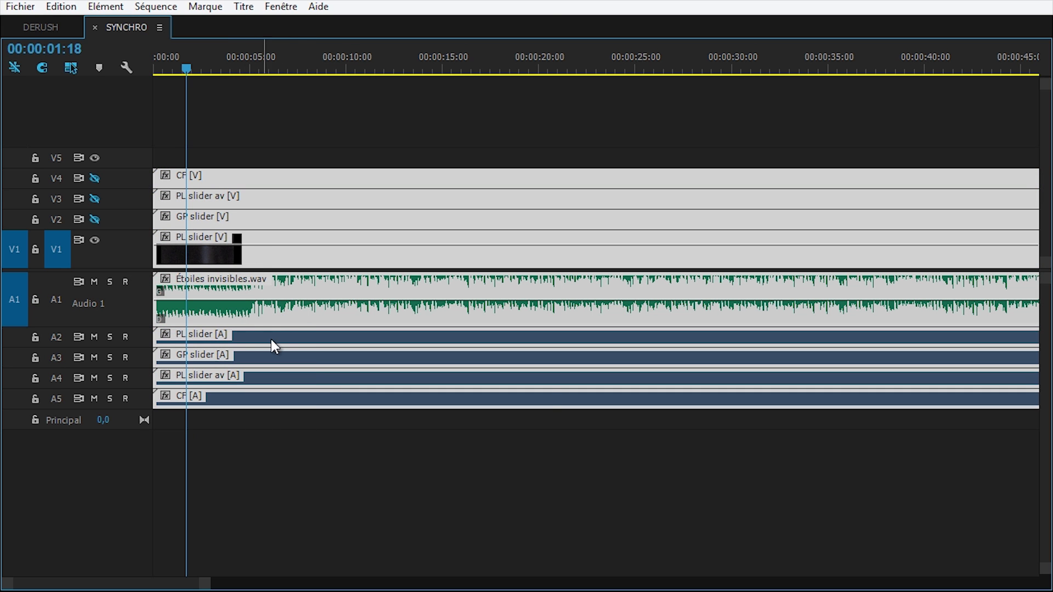
right_click(281, 317)
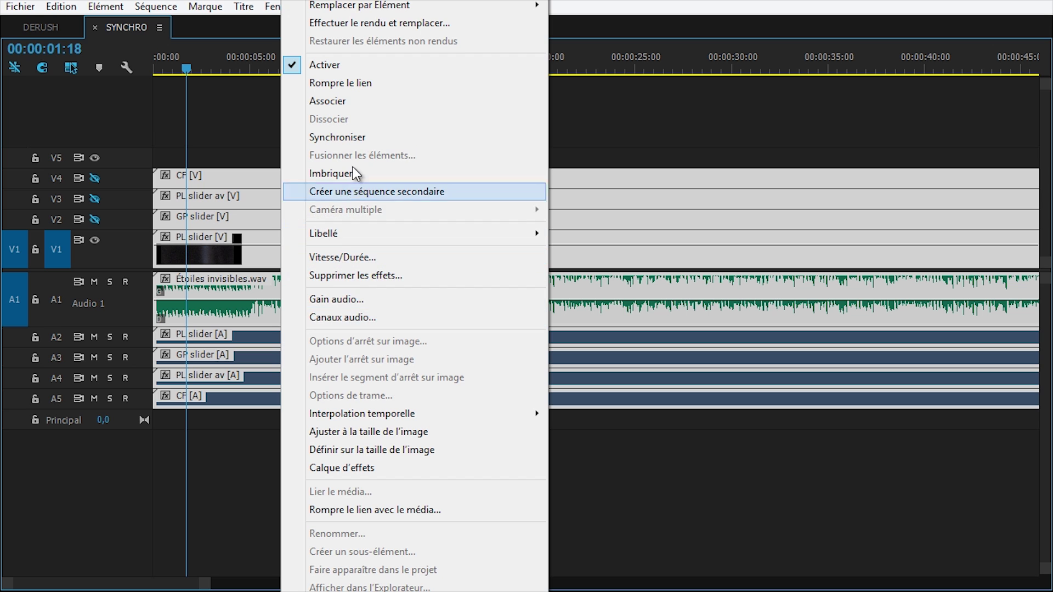
click(360, 137)
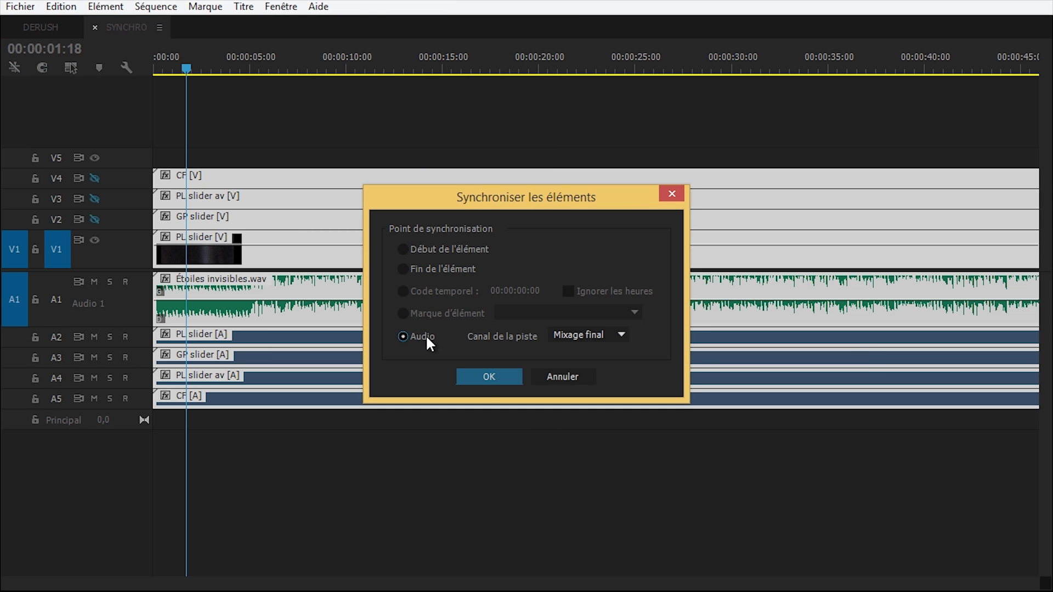
click(488, 379)
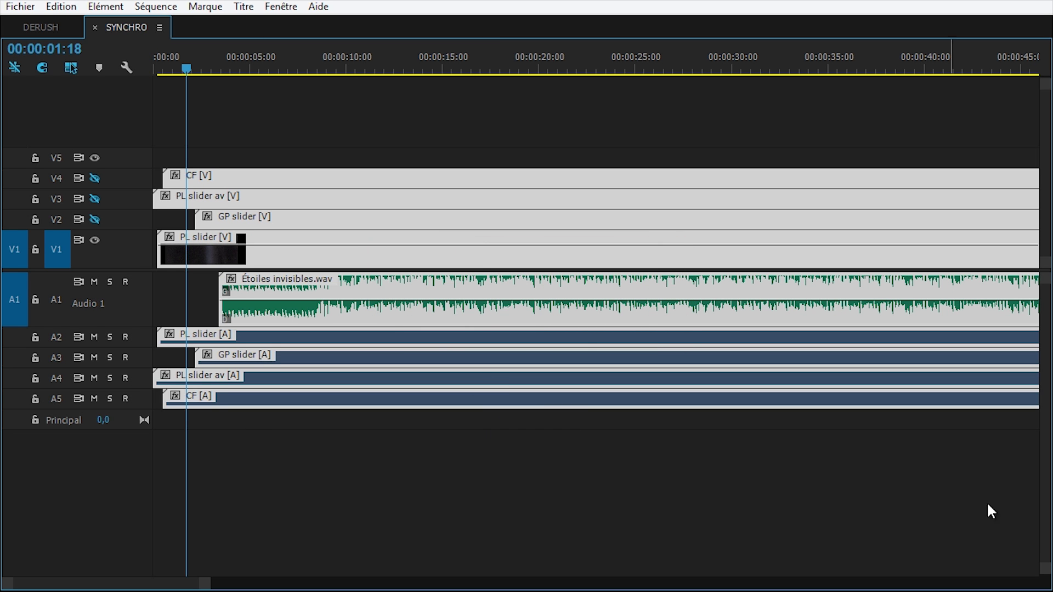
drag(1044, 575, 1048, 539)
drag(1049, 388, 1049, 443)
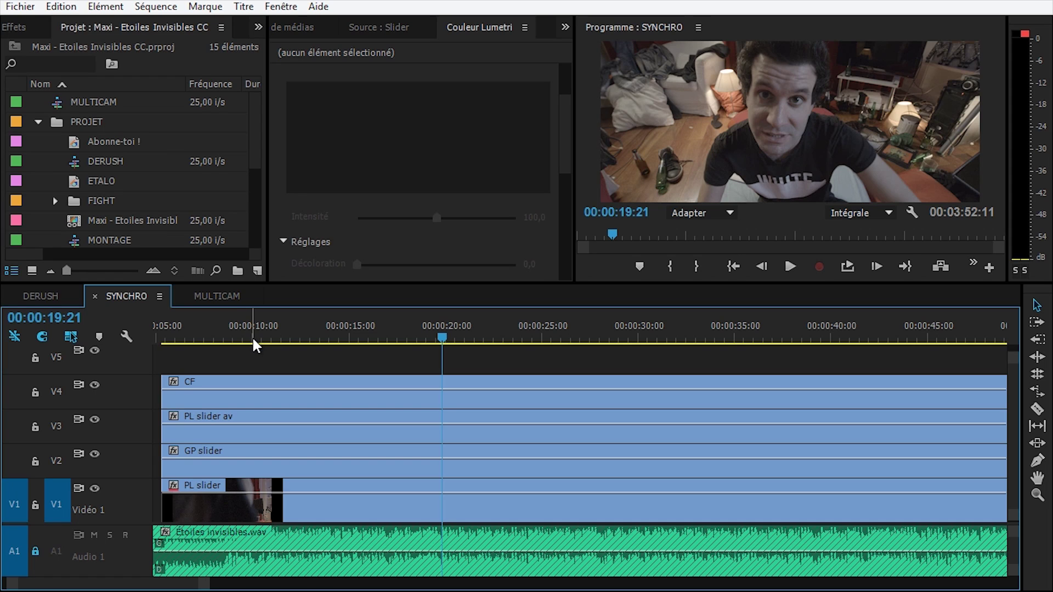
- Trim the start of the GP slider clip on V2 to about 9 seconds on the timeline
click(188, 329)
drag(252, 360, 356, 403)
click(165, 334)
drag(184, 339, 327, 340)
click(350, 405)
drag(365, 469, 326, 466)
- Trim the start of PL slider av on V3 to about 12 seconds and CF on V4 to about 15 seconds
drag(324, 328, 388, 340)
drag(438, 433, 389, 436)
drag(388, 337, 438, 337)
drag(467, 400, 438, 400)
- Cut the CF clip on V4 at 00:00:17:17 and clear the stretch following the cut
drag(437, 338, 495, 337)
key(c)
click(495, 393)
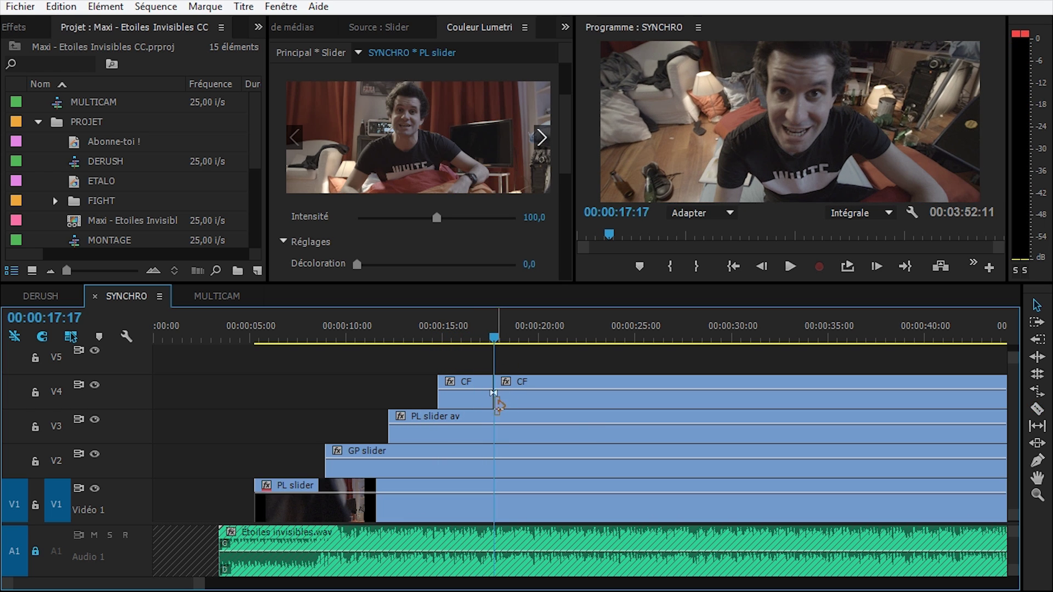
click(535, 392)
key(v)
click(515, 392)
key(Delete)
- Cut the PL slider av and GP slider clips at 00:00:20:03
drag(498, 332, 541, 334)
key(c)
shift+click(541, 464)
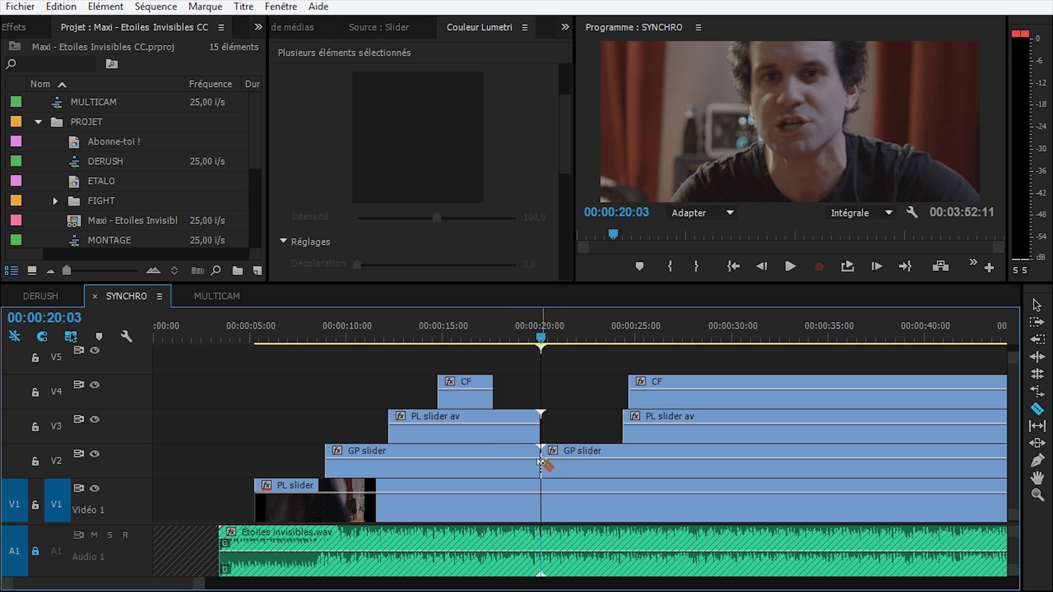
- Clear the stretch of the GP slider clip on V2 that follows the 00:00:20:03 cut
key(v)
click(547, 464)
key(Delete)
drag(534, 328, 559, 328)
drag(541, 458, 586, 458)
click(530, 327)
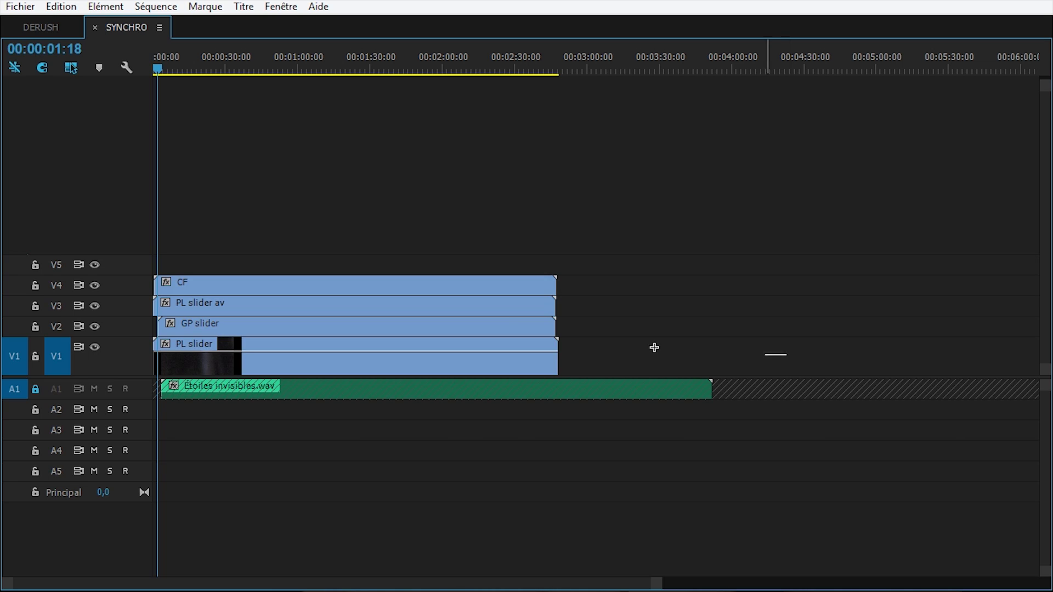
- Nest the CF, PL slider av, GP slider and PL slider clips in SYNCHRO into one sequence named MULTICAM
drag(655, 348, 437, 288)
right_click(438, 307)
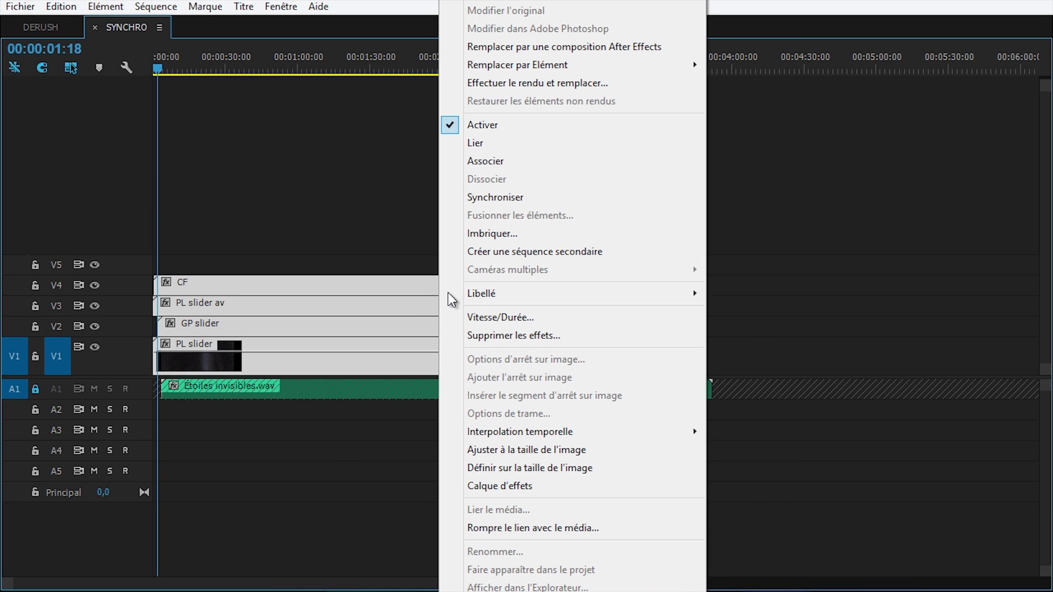
click(501, 236)
text(MULTICAM)
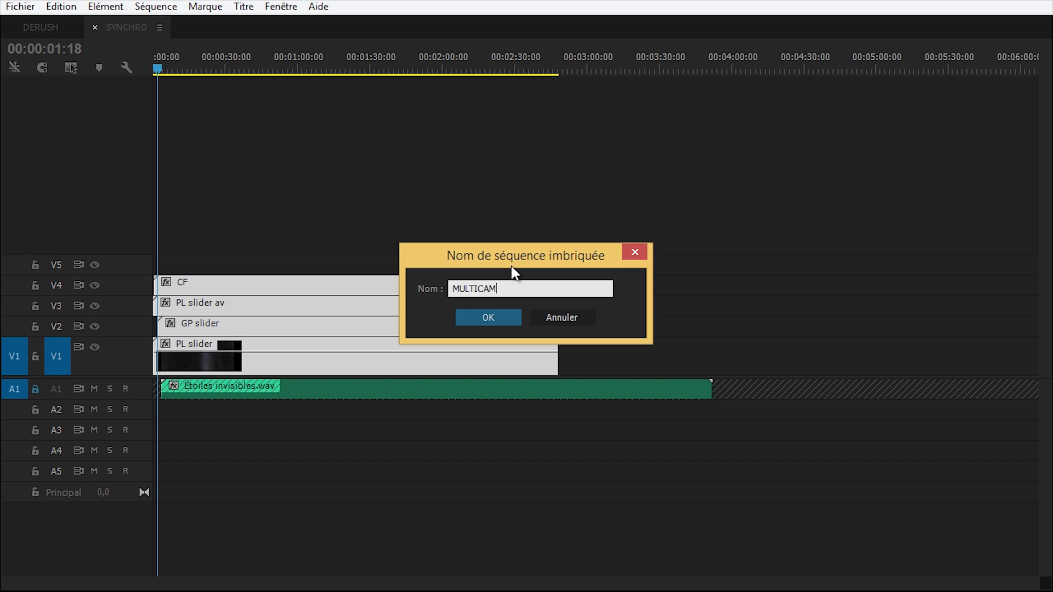
key(Return)
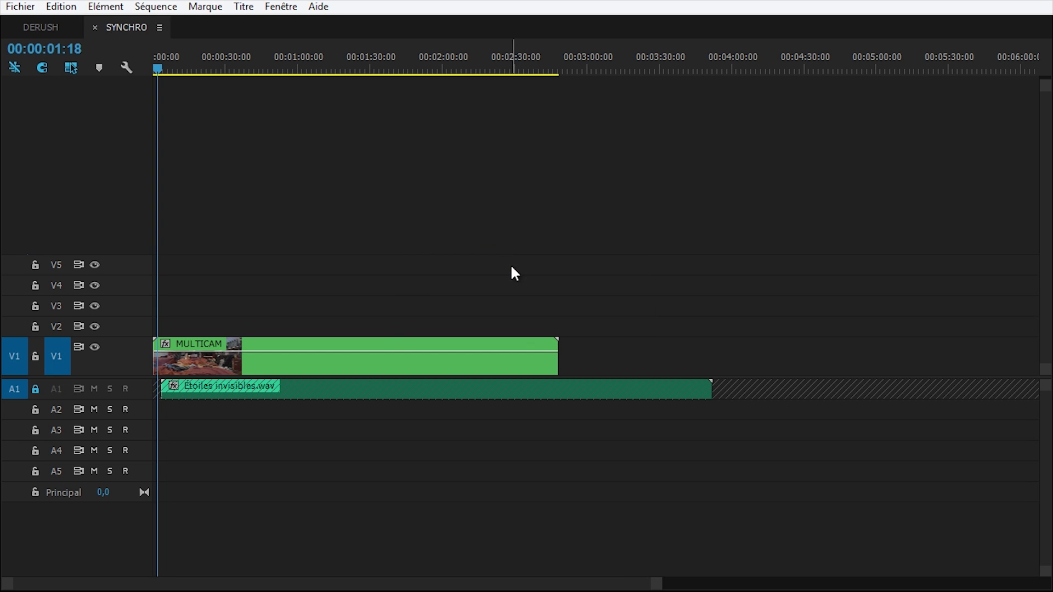
- Examine the stacked camera clips inside the nested MULTICAM sequence and return to the SYNCHRO sequence
click(276, 367)
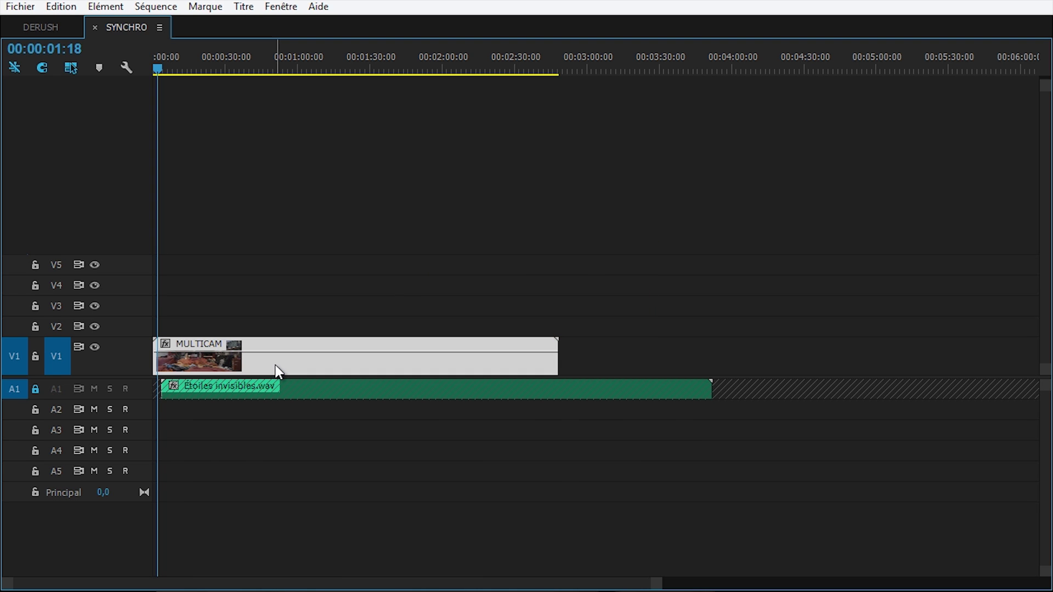
double_click(277, 370)
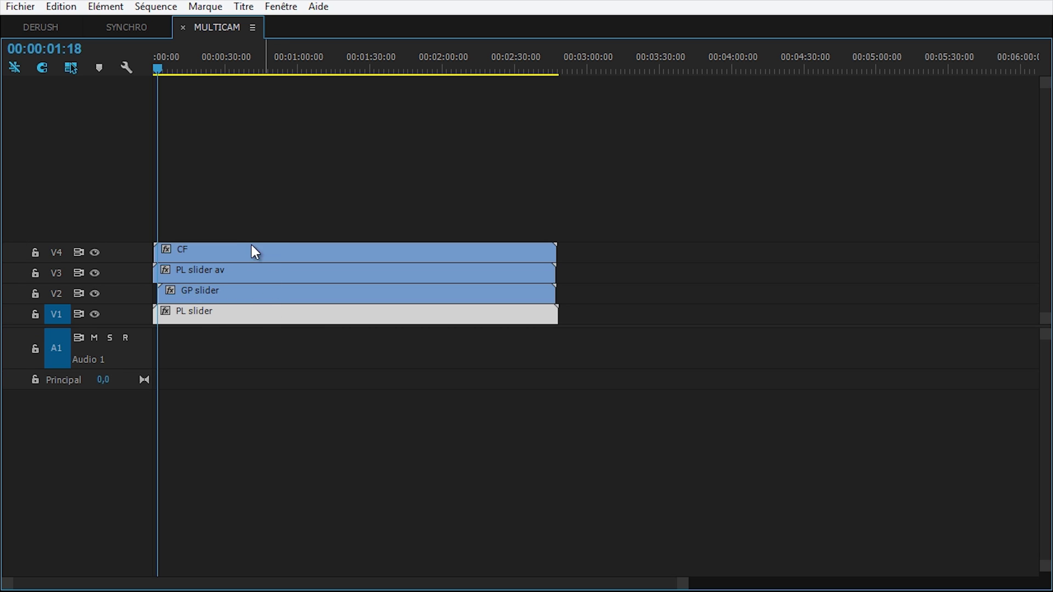
click(131, 34)
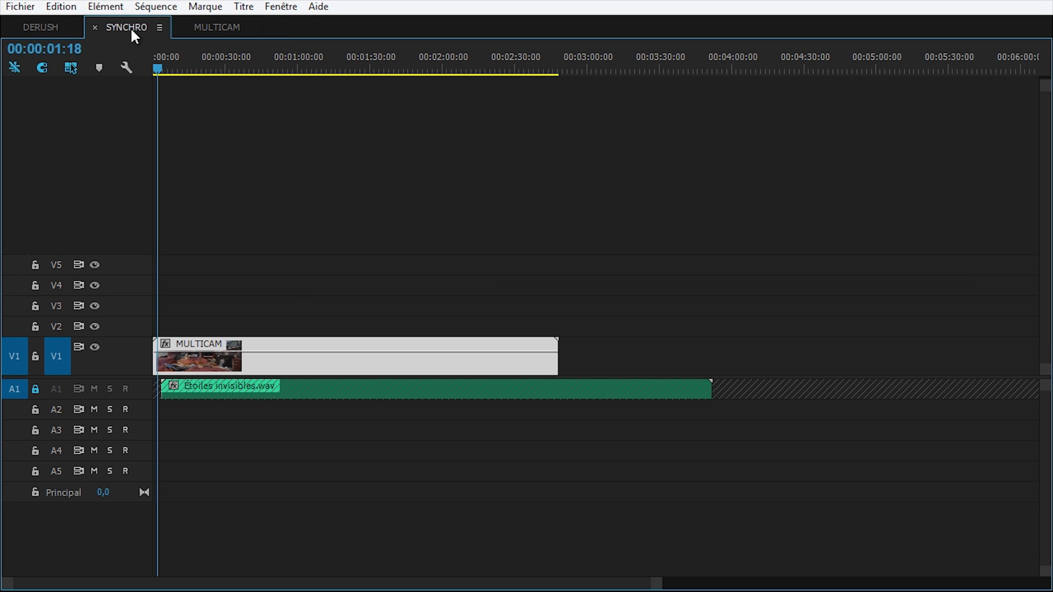
- Enable multi-camera editing on the MULTICAM clip in SYNCHRO
right_click(290, 368)
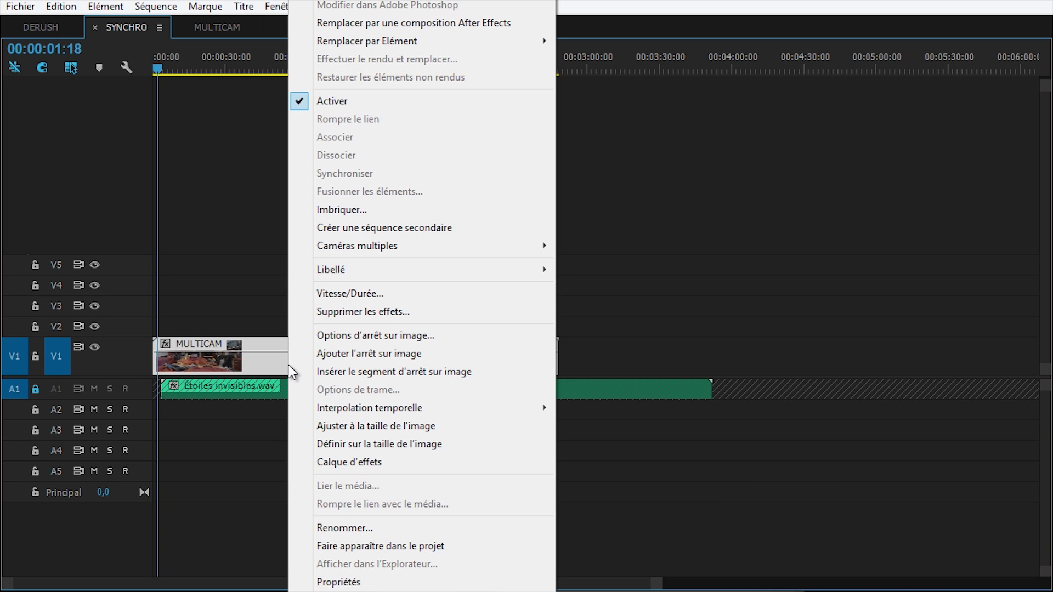
mouse_move(406, 244)
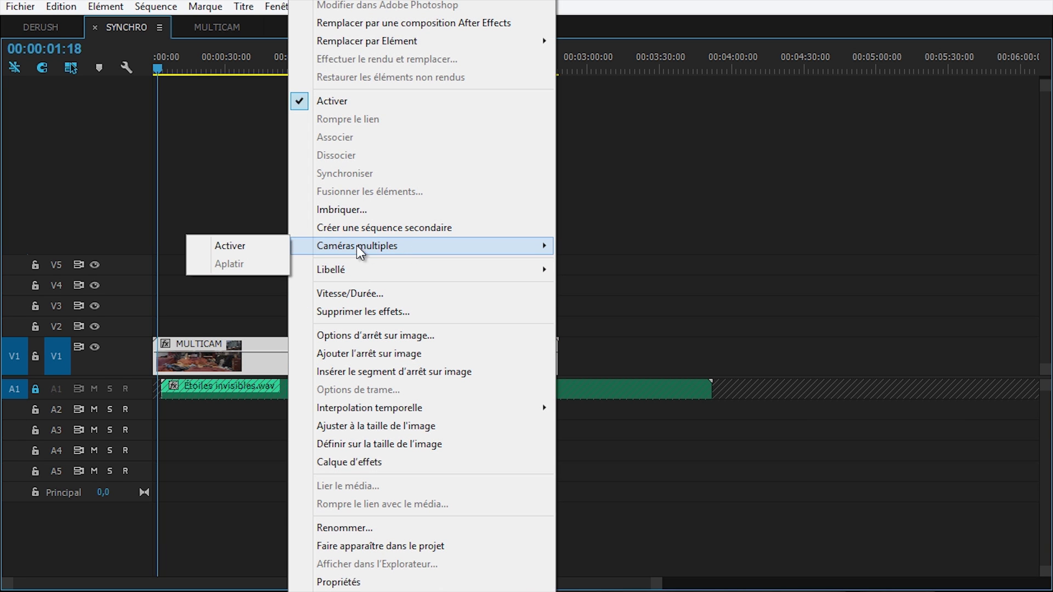
click(258, 244)
- Restore the full workspace, display the program monitor in multi-camera view, and switch to the PL slider av angle
key(ugrave)
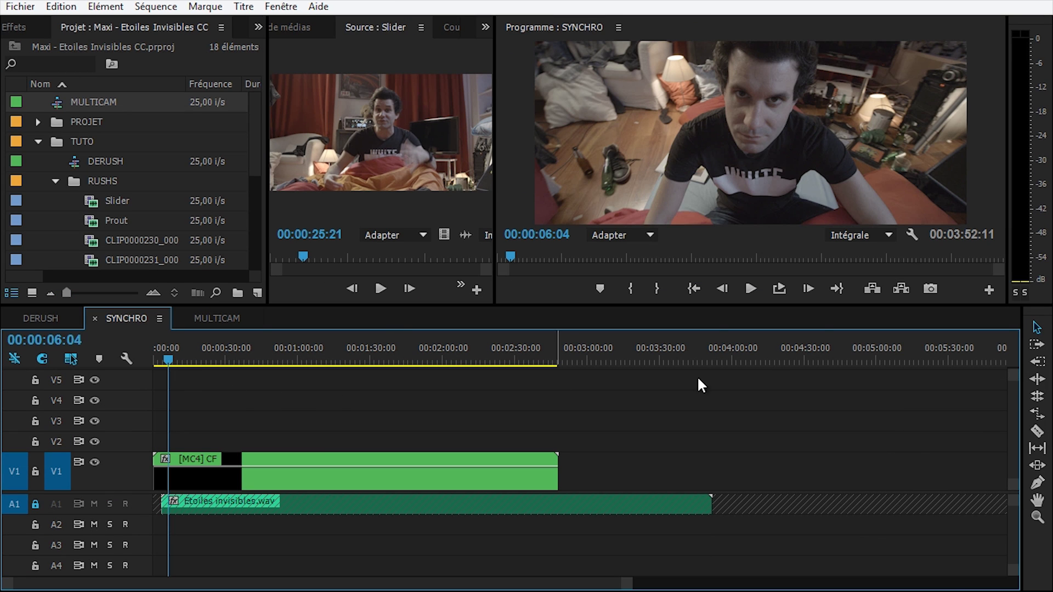
click(910, 233)
click(957, 183)
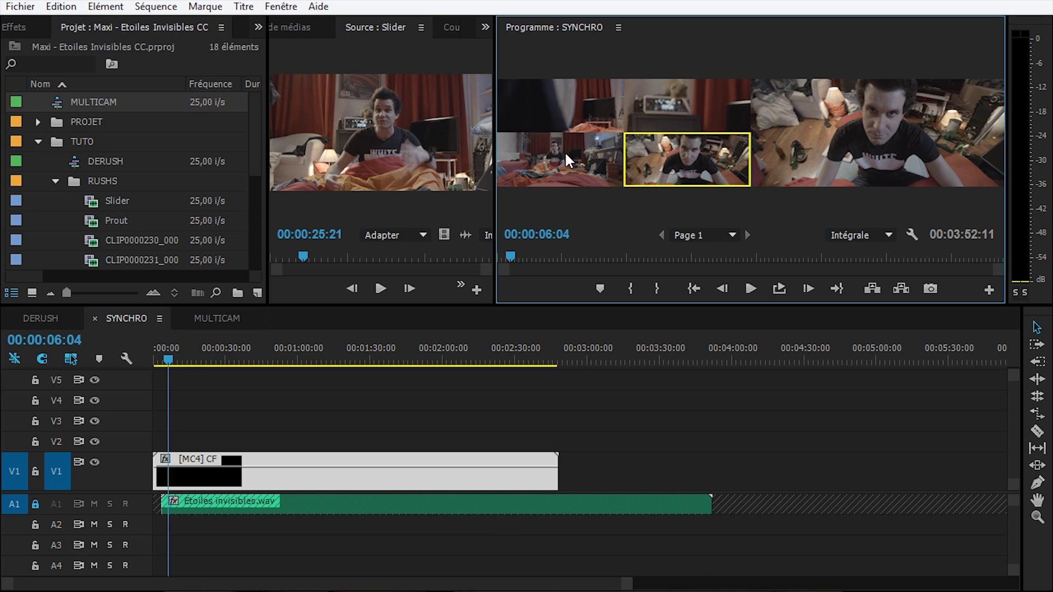
click(566, 156)
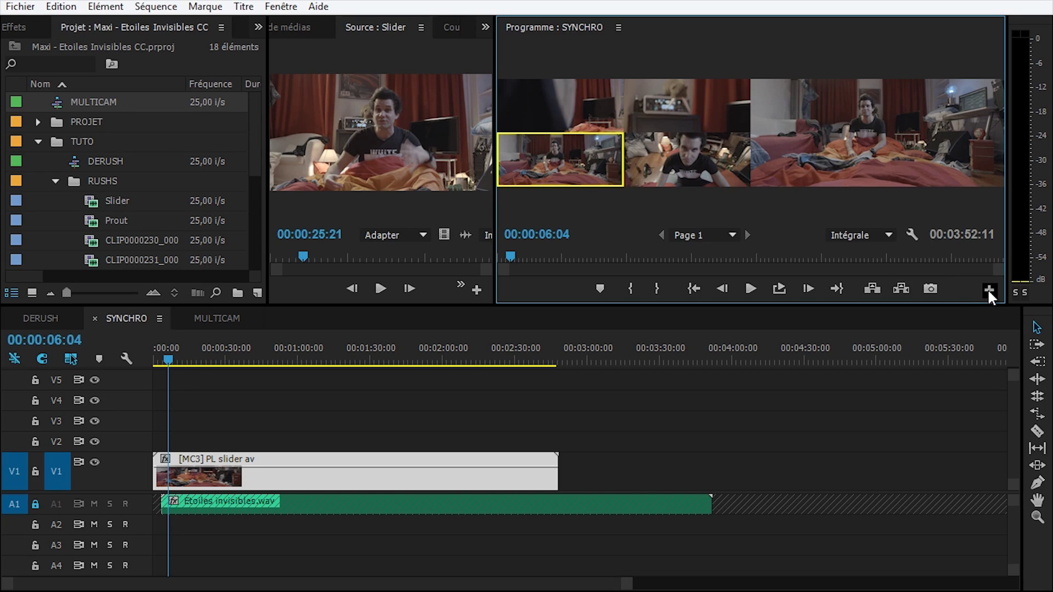
- Add the multi-camera recording toggle to the program monitor's transport controls
click(988, 289)
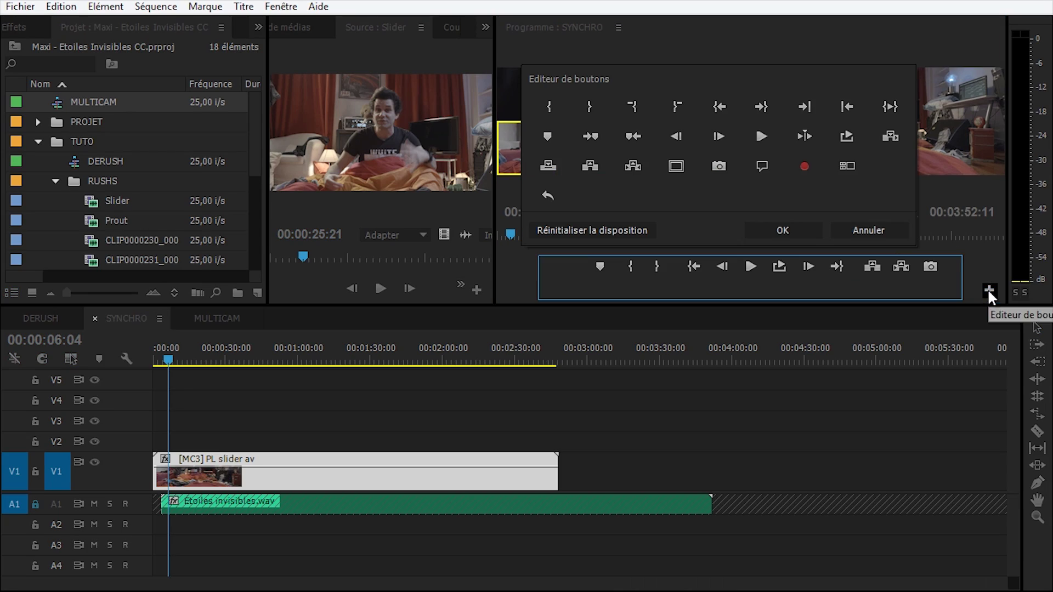
drag(804, 167, 770, 269)
click(782, 230)
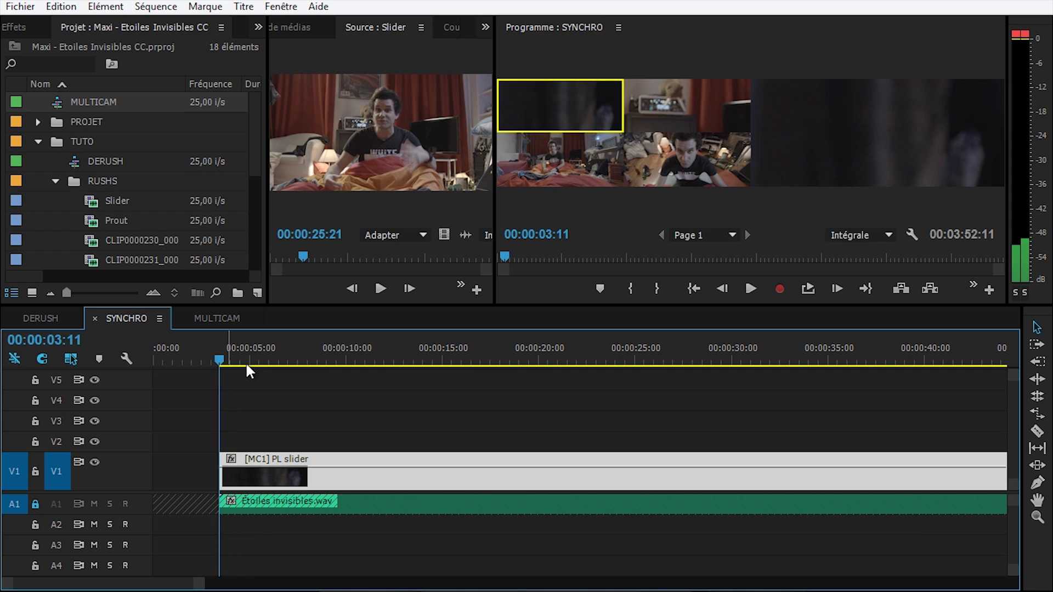
- Record live camera switches among the four angles from 00:00:03:11 to 00:00:20:23, finishing on PL slider av
click(784, 289)
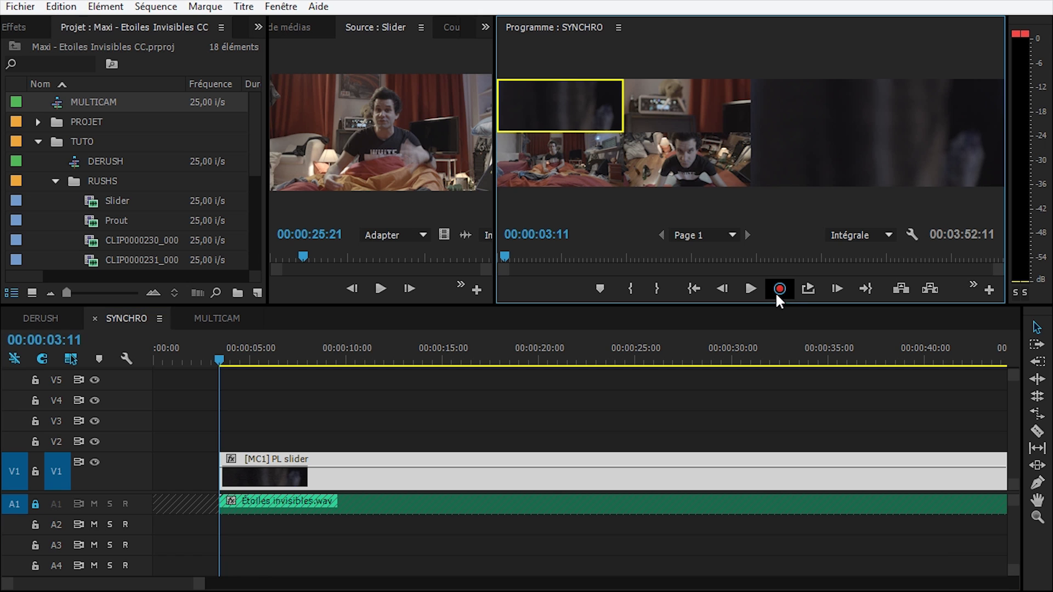
click(750, 288)
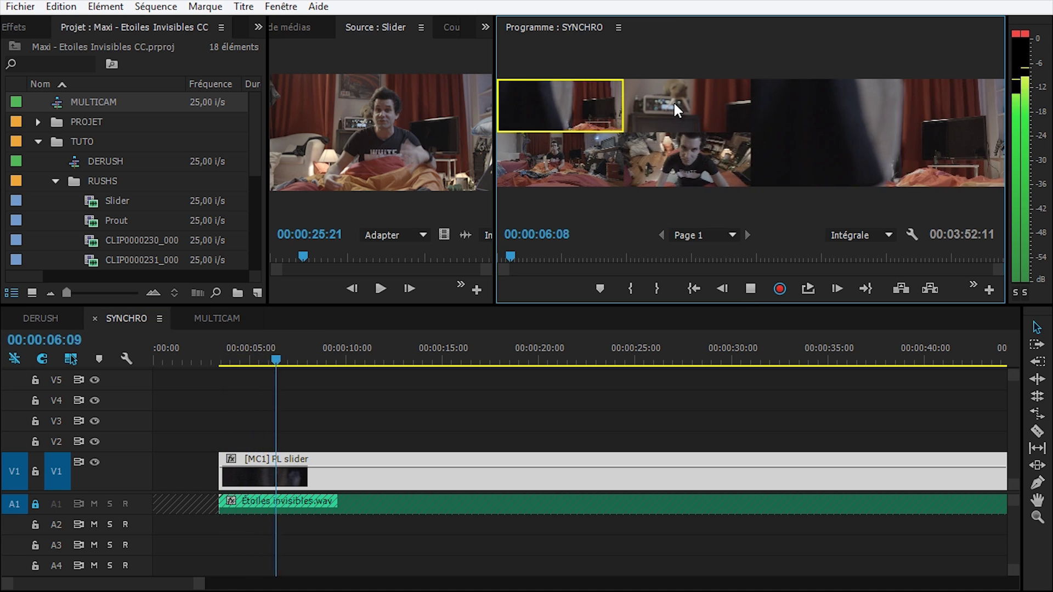
click(588, 161)
click(677, 154)
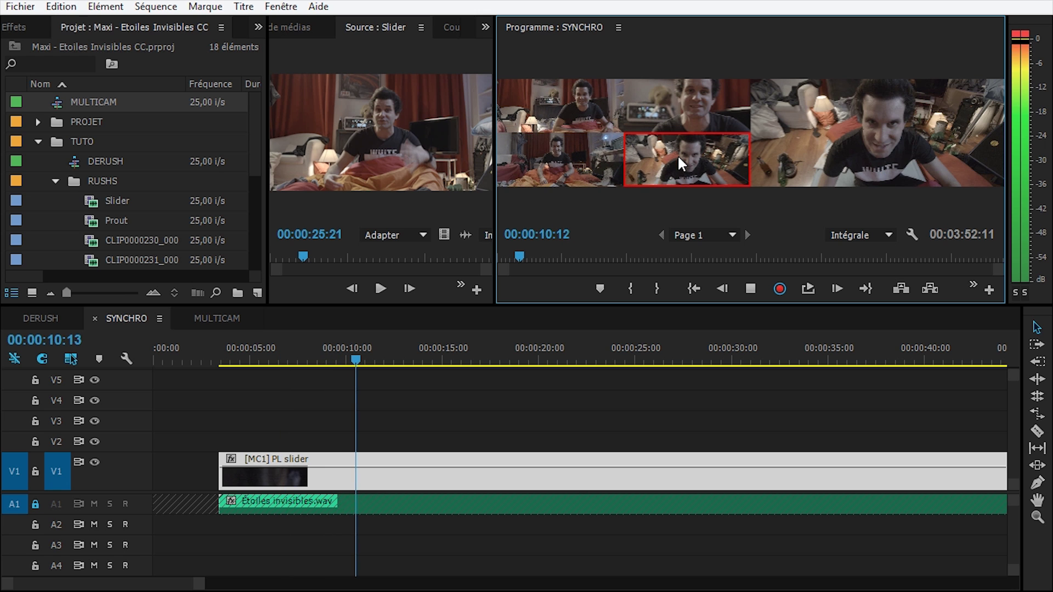
click(676, 105)
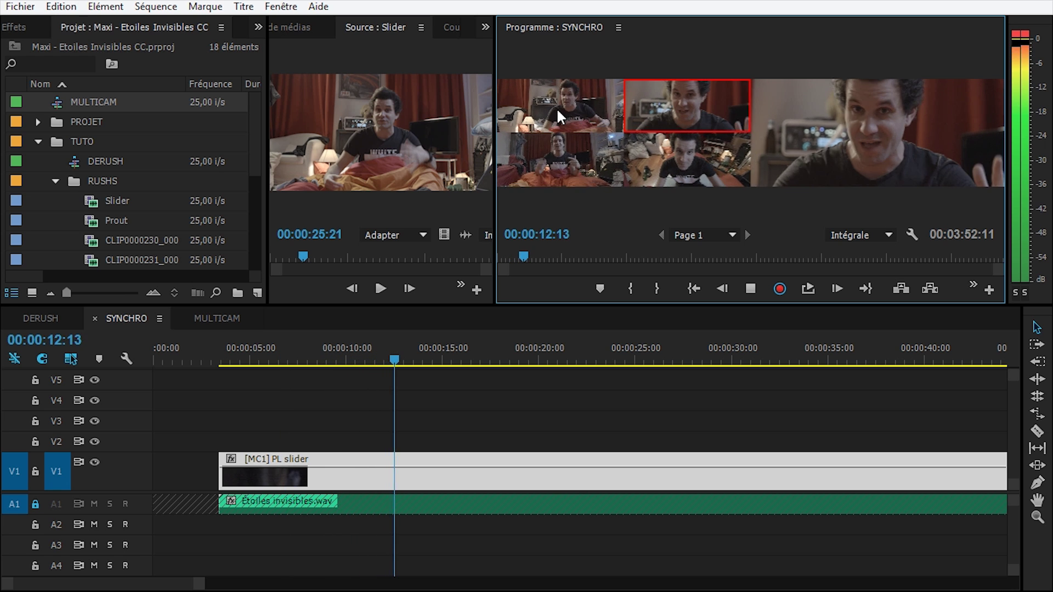
click(573, 153)
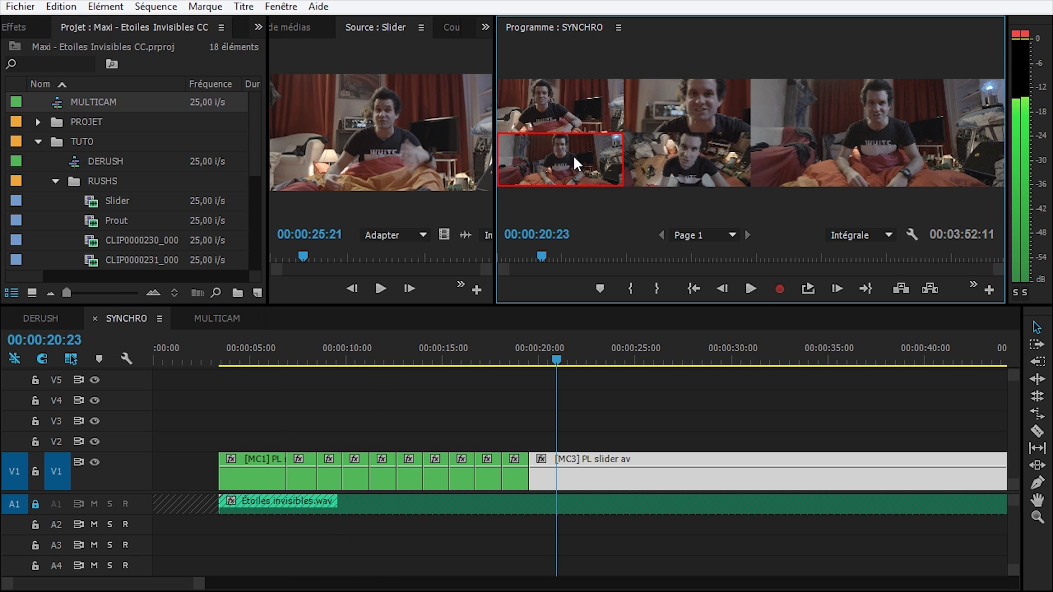
key(space)
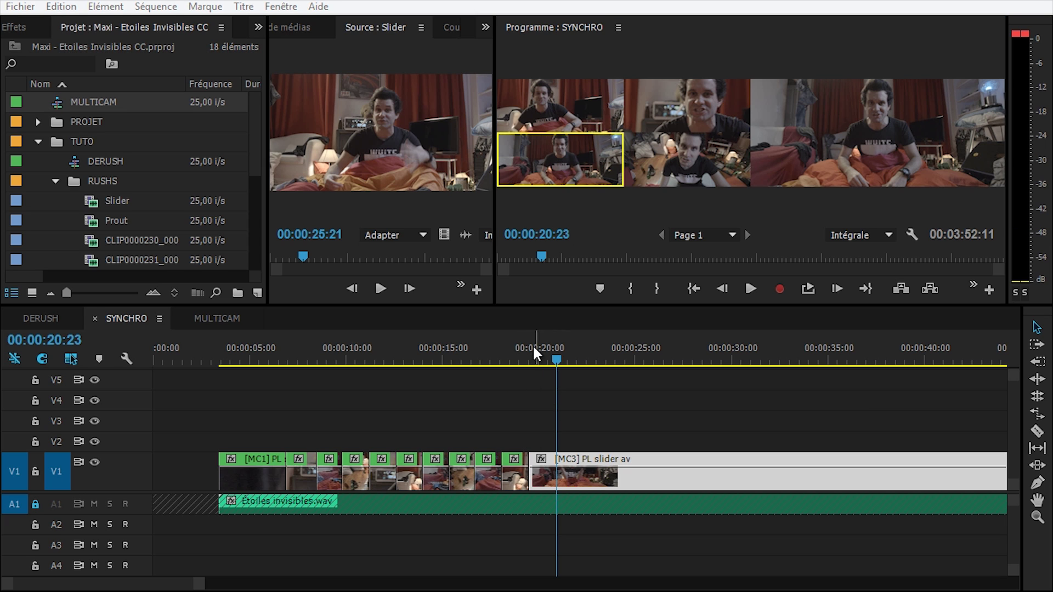
- Re-record the camera switches from 00:00:12:03, cutting to CF and PL slider av during playback
click(388, 357)
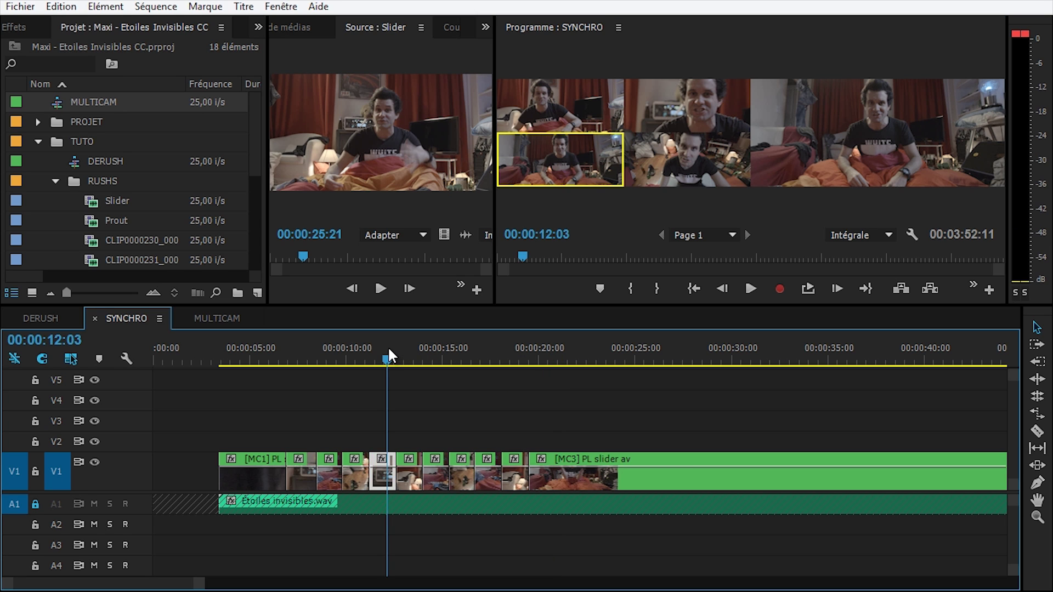
click(780, 288)
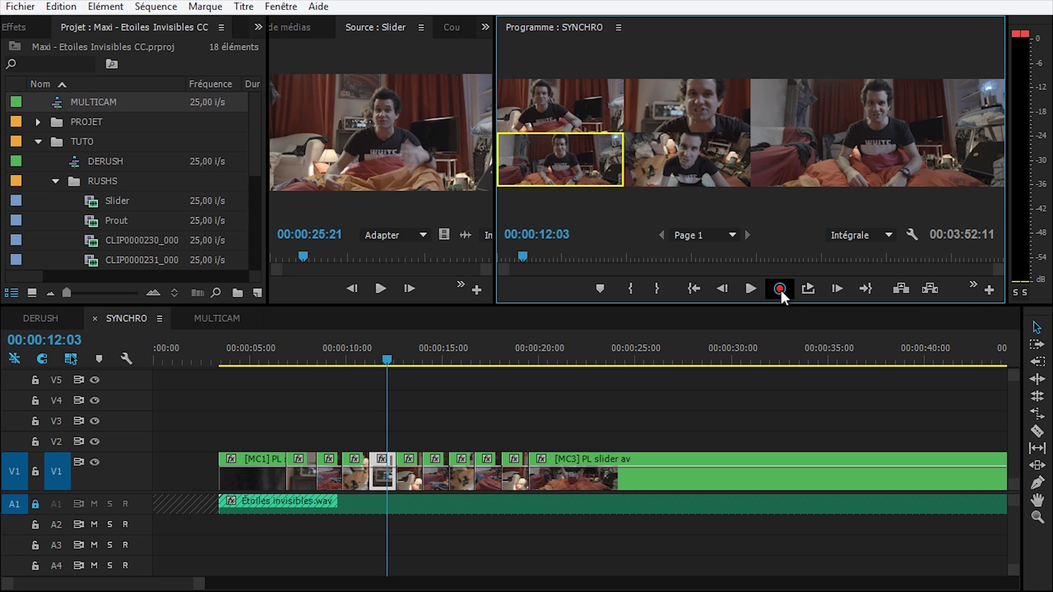
click(749, 289)
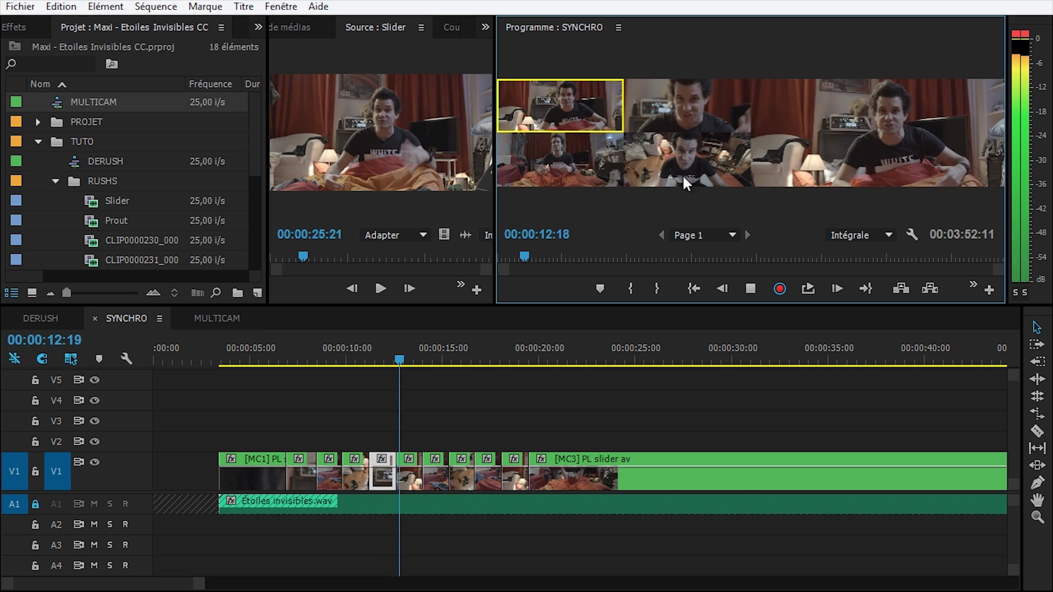
click(679, 160)
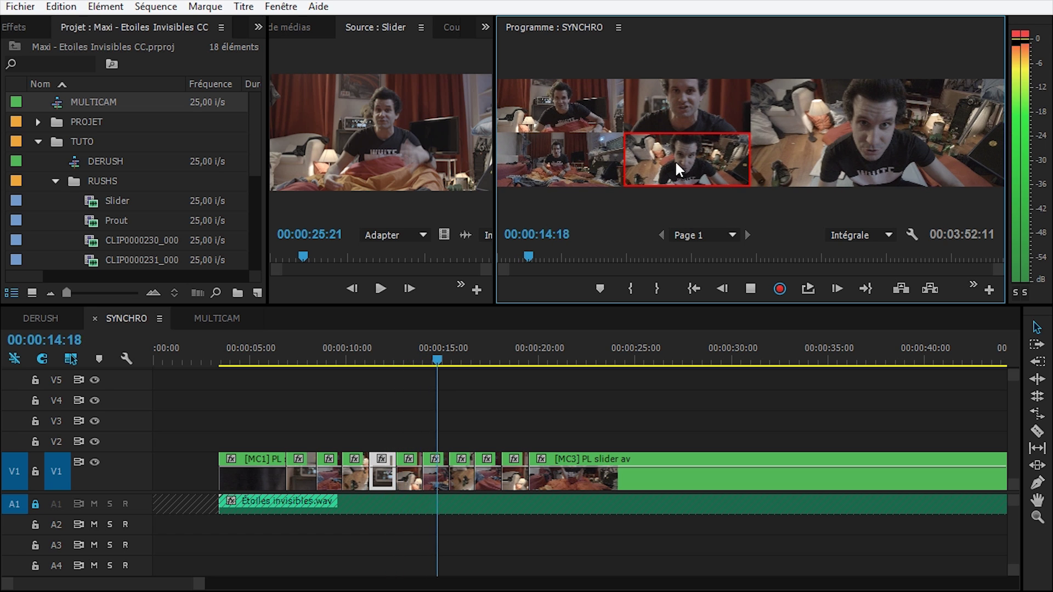
click(565, 156)
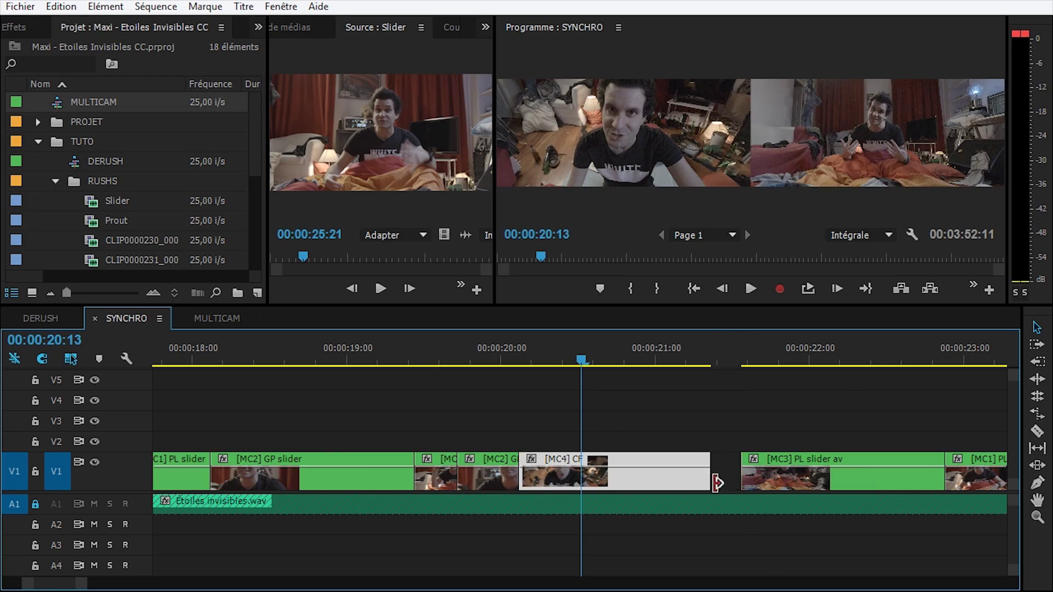
- Extend the CF clip's end to meet the following PL slider av clip and change its angle to Caméra 2
mouse_move(742, 472)
mouse_down()
mouse_move(711, 472)
mouse_move(742, 473)
mouse_up()
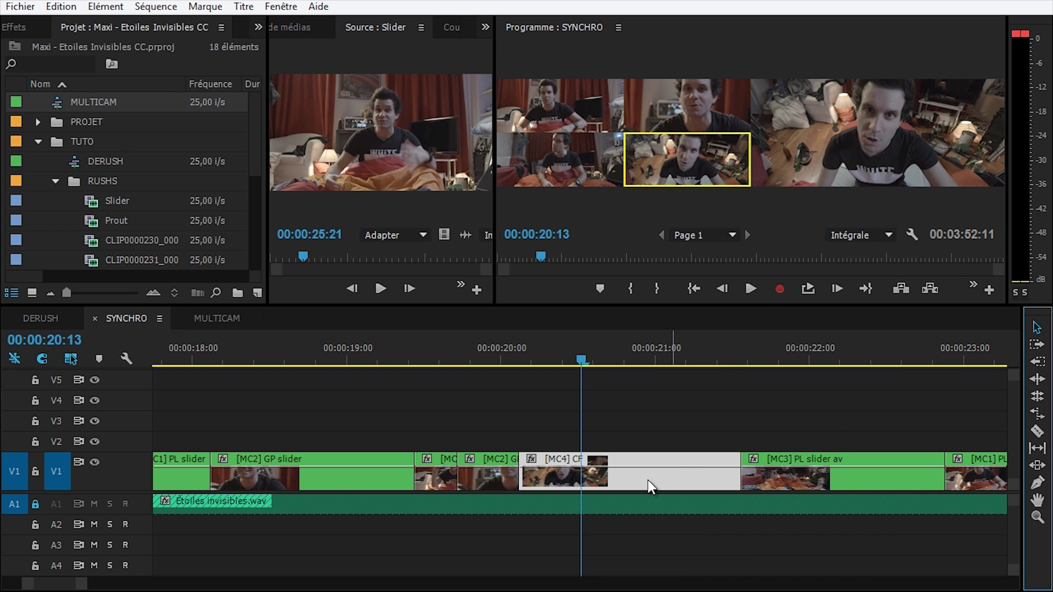
right_click(611, 483)
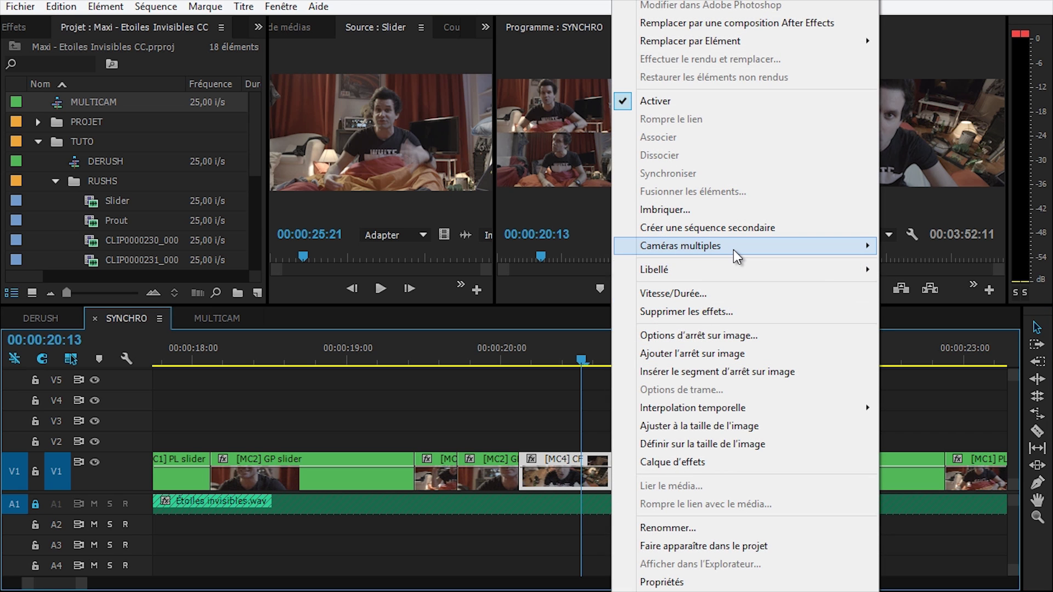
mouse_move(733, 249)
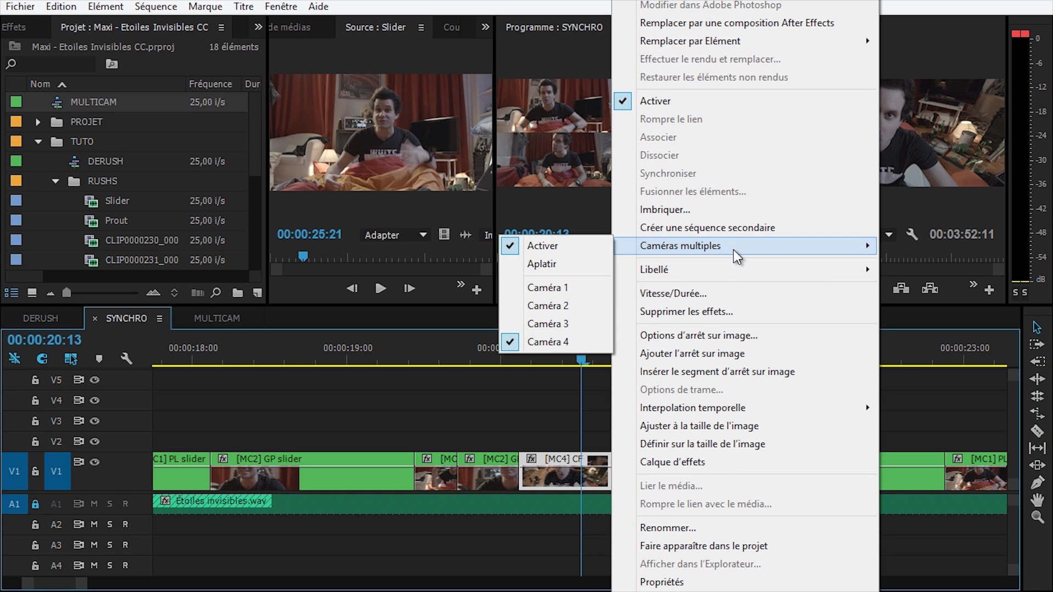
click(565, 306)
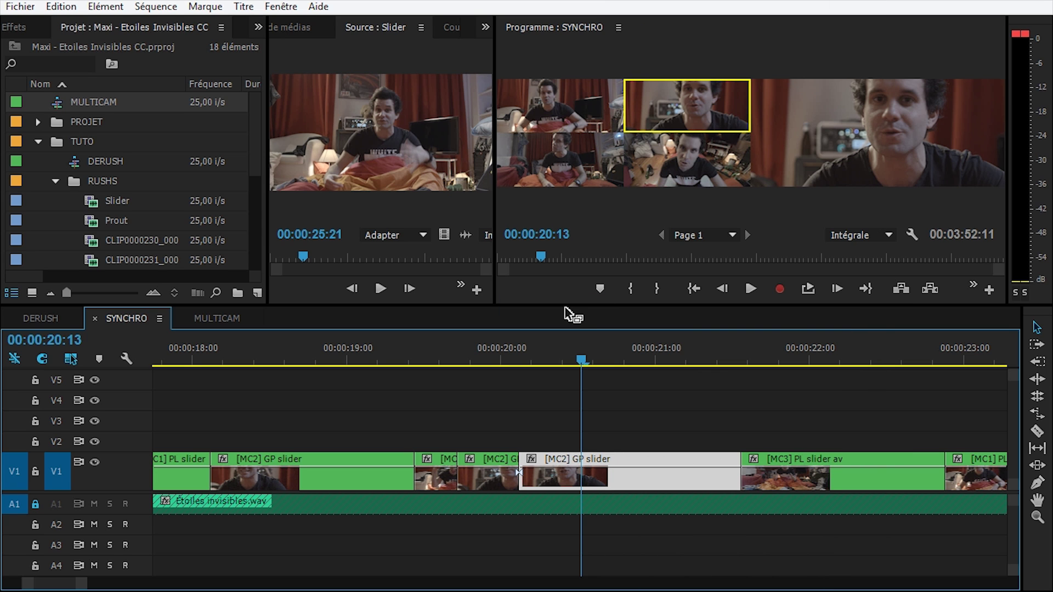
- Switch the selected multi-camera clip's angle to camera 3, 4, 1 and 3 in turn
key(3)
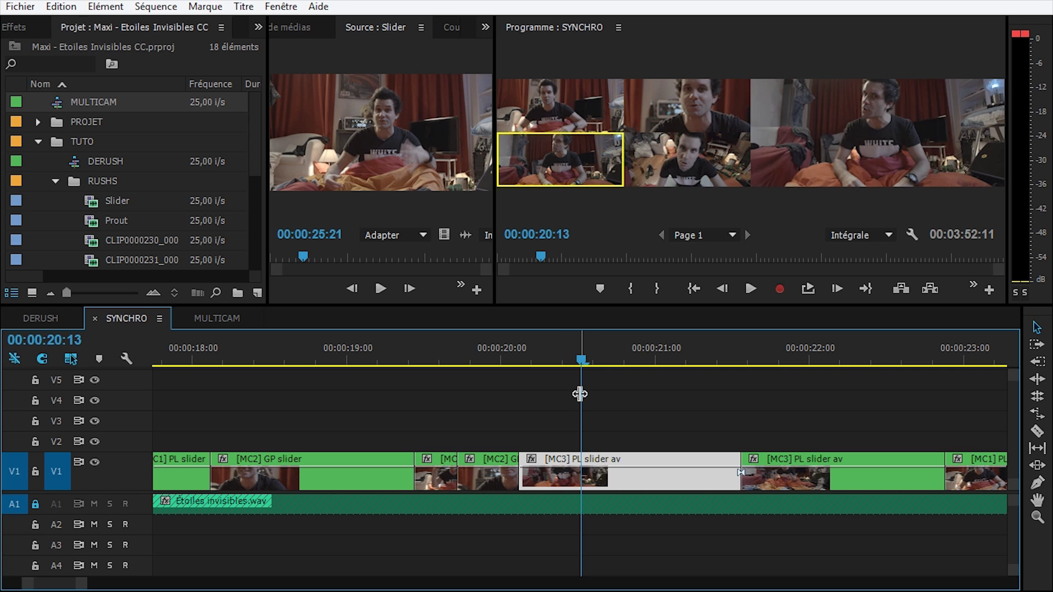
key(4)
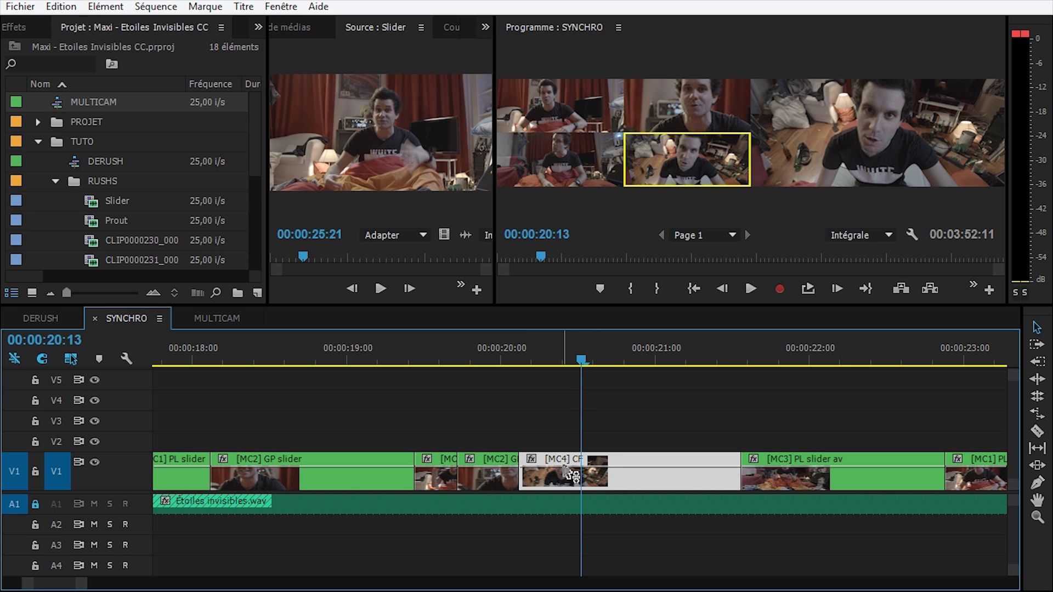
key(1)
key(3)
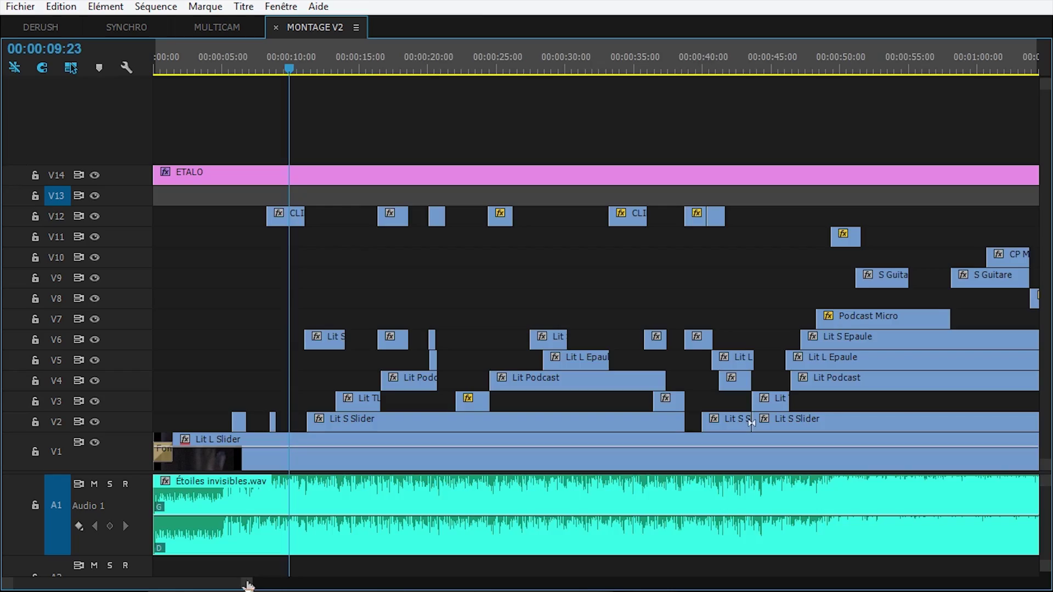
drag(247, 586, 557, 589)
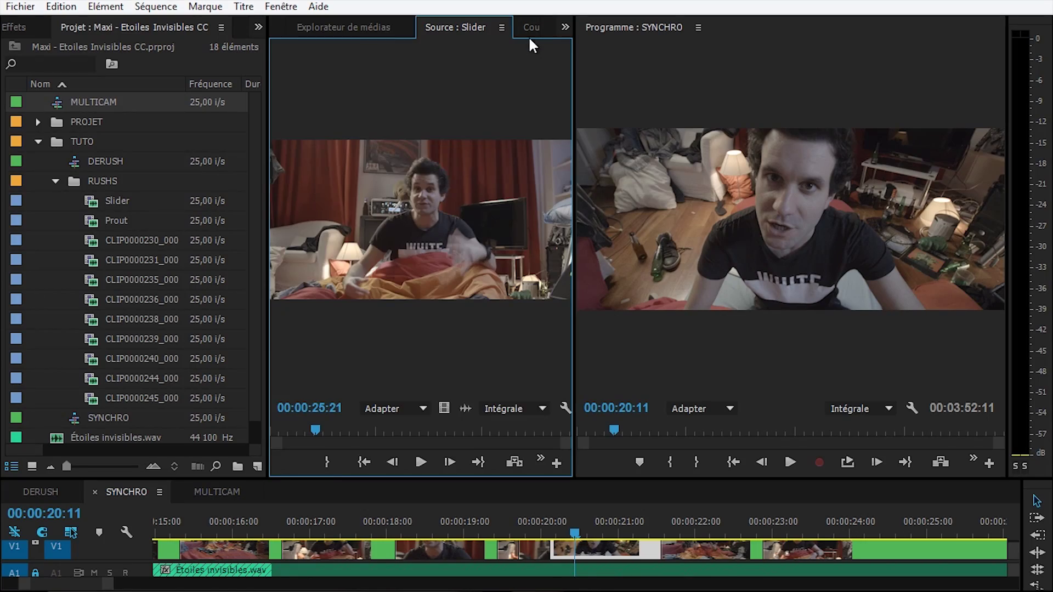
- Examine the Lumetri colour correction controls, including basic correction, the RGB curves and the colour wheels
click(530, 32)
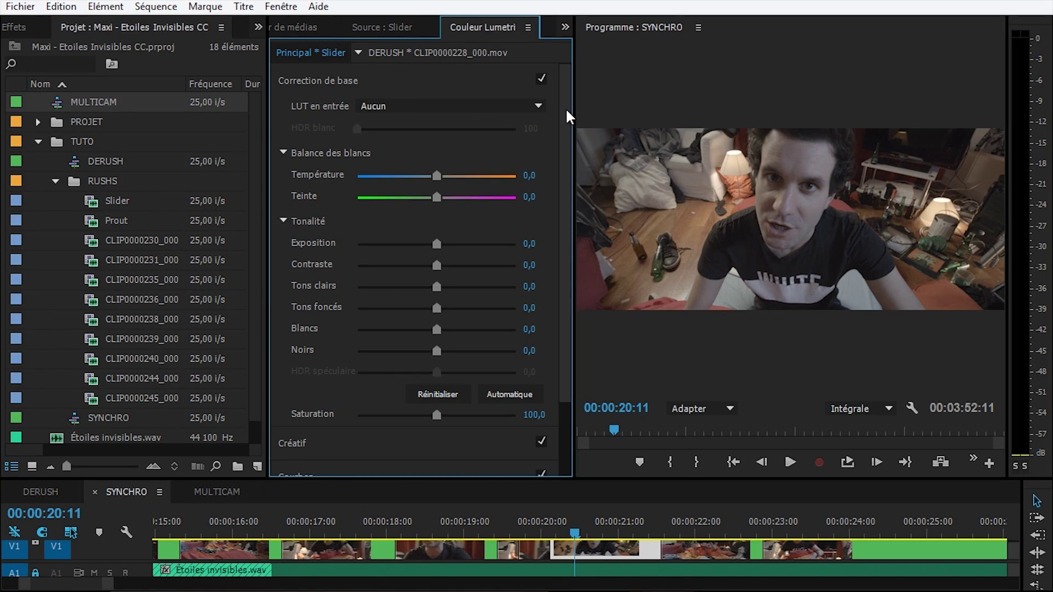
click(296, 473)
scroll(418, 312, down, 2)
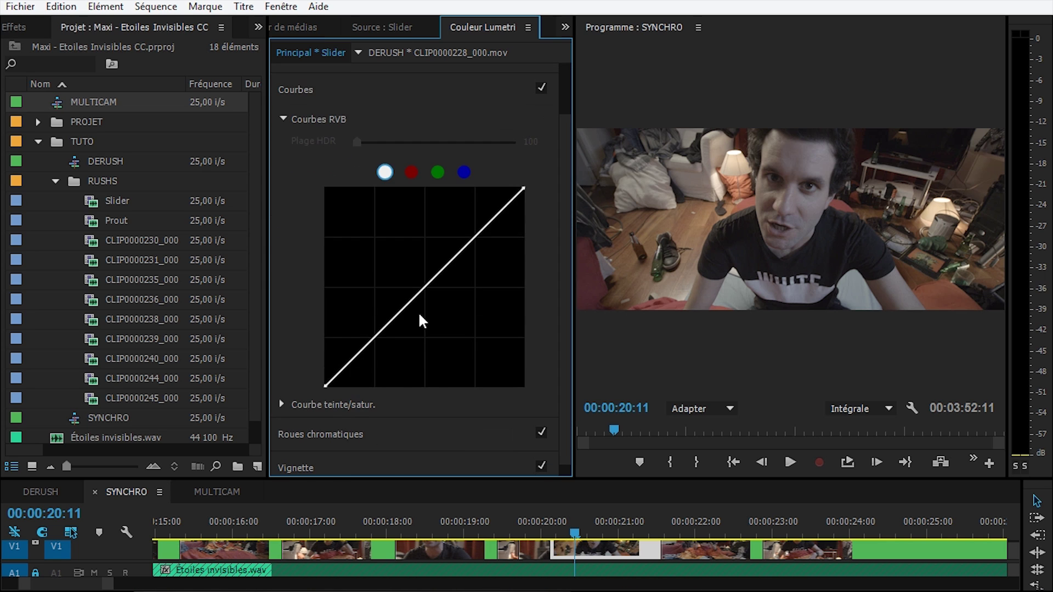
click(352, 362)
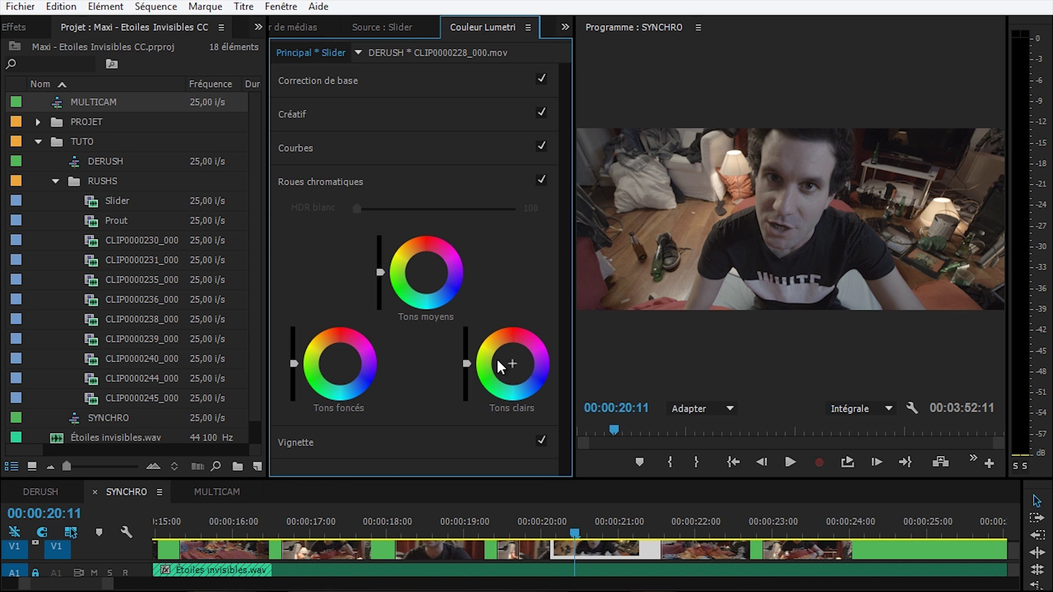